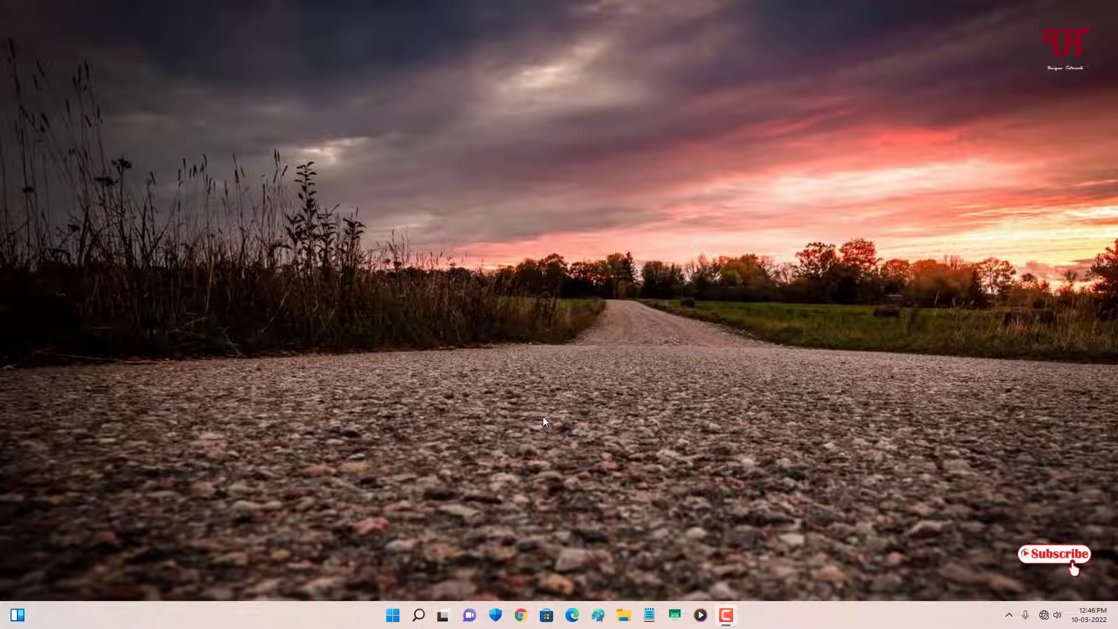
Open walls.jpg from the Files (D:) drive in the Photos app
left_click(623, 614)
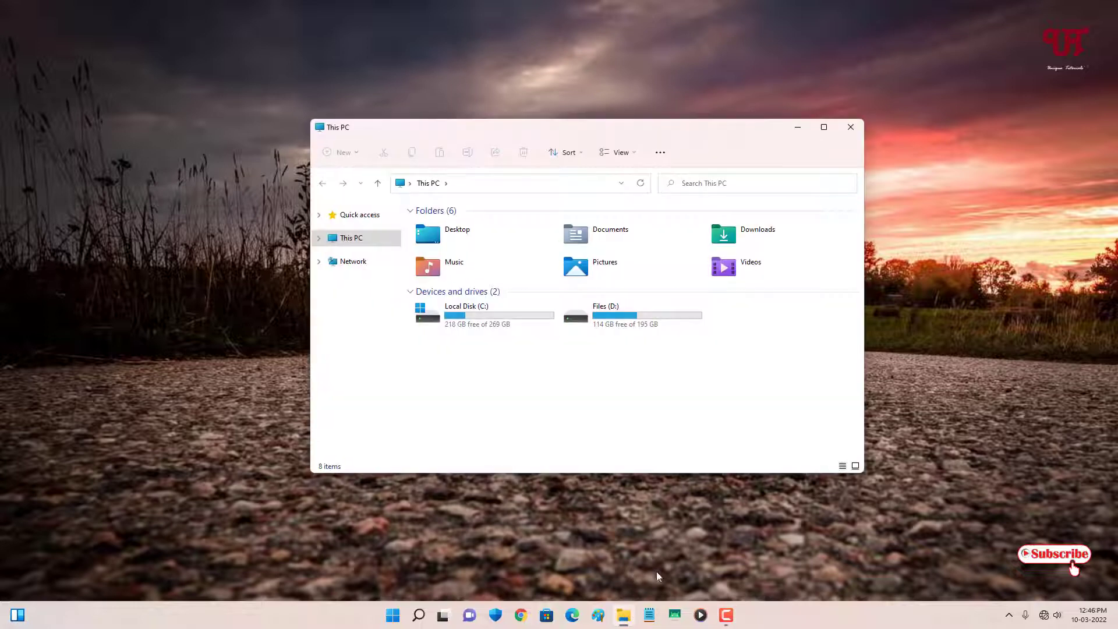
double_click(637, 320)
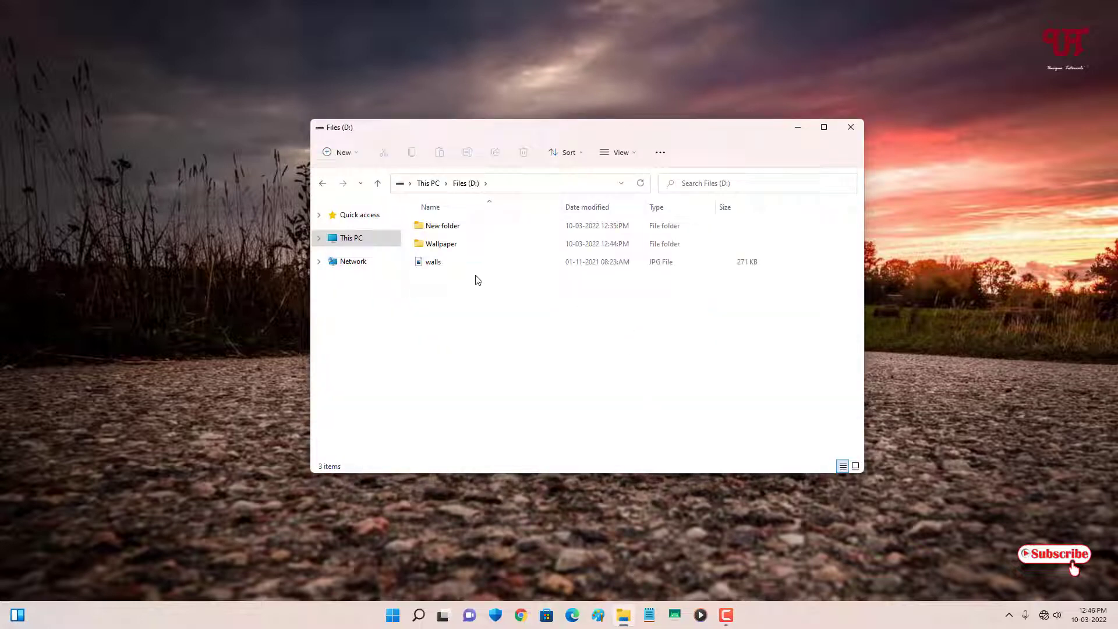
double_click(443, 268)
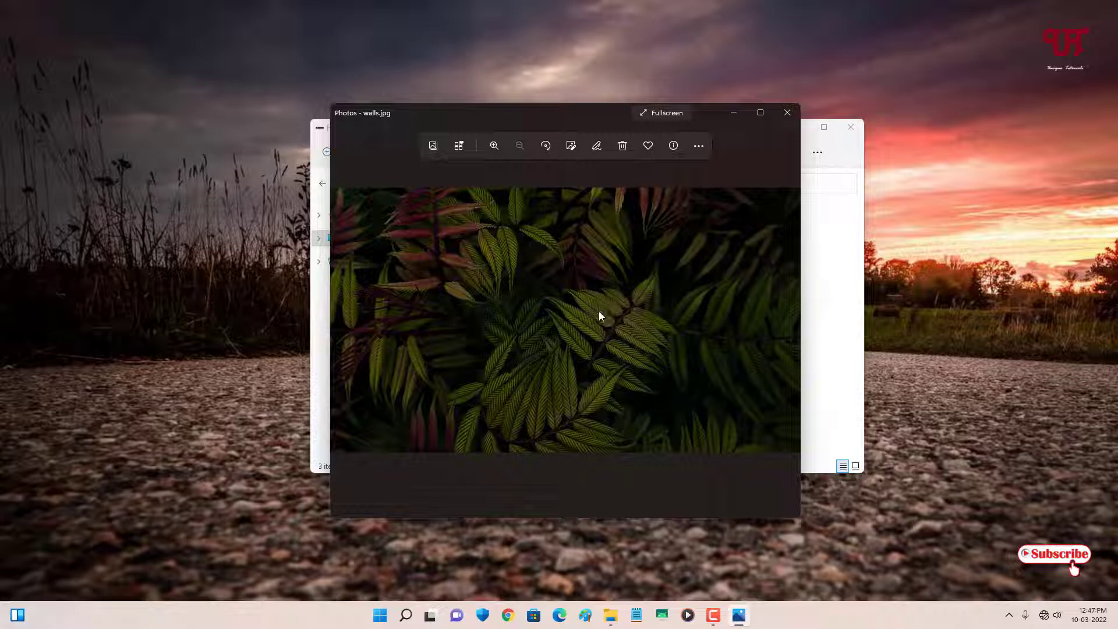
Set the fern-leaf walls photo as the desktop background
right_click(552, 304)
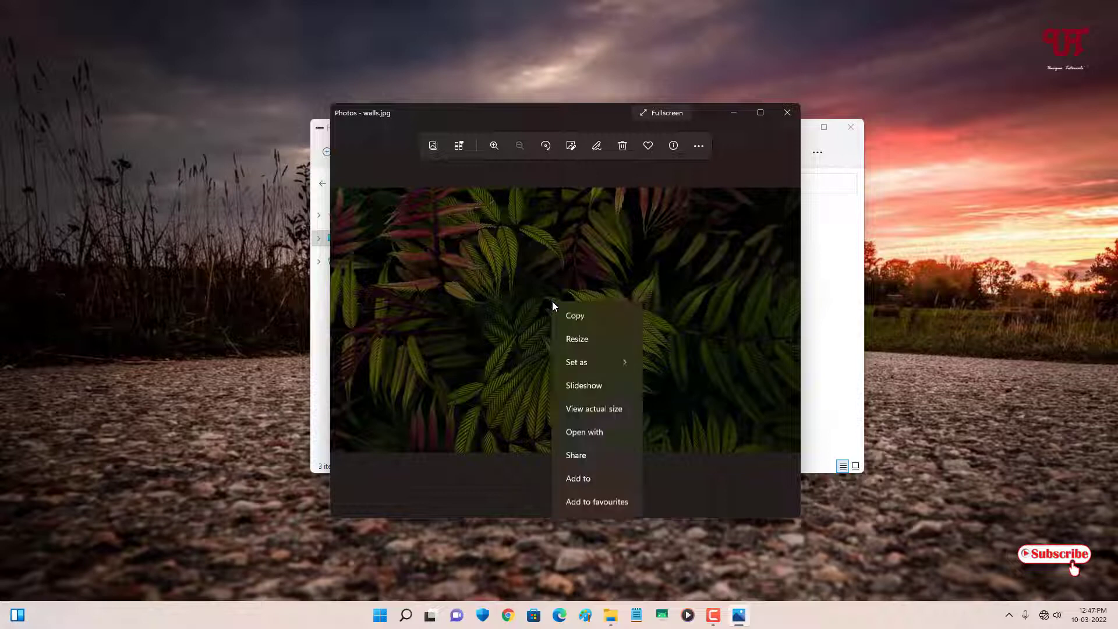
mouse_move(602, 407)
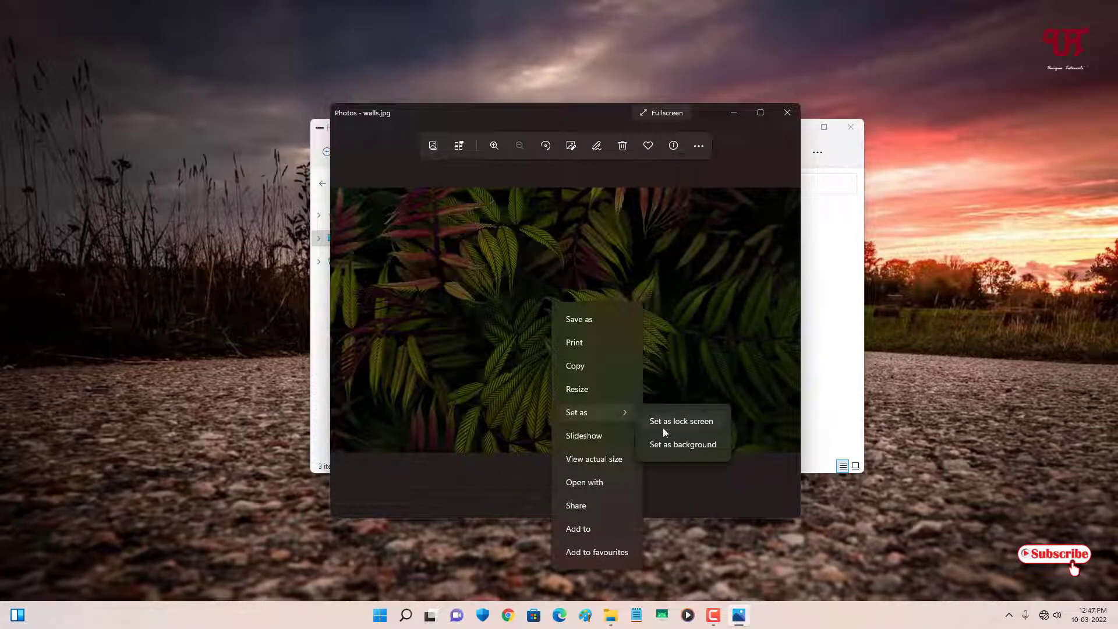
left_click(670, 444)
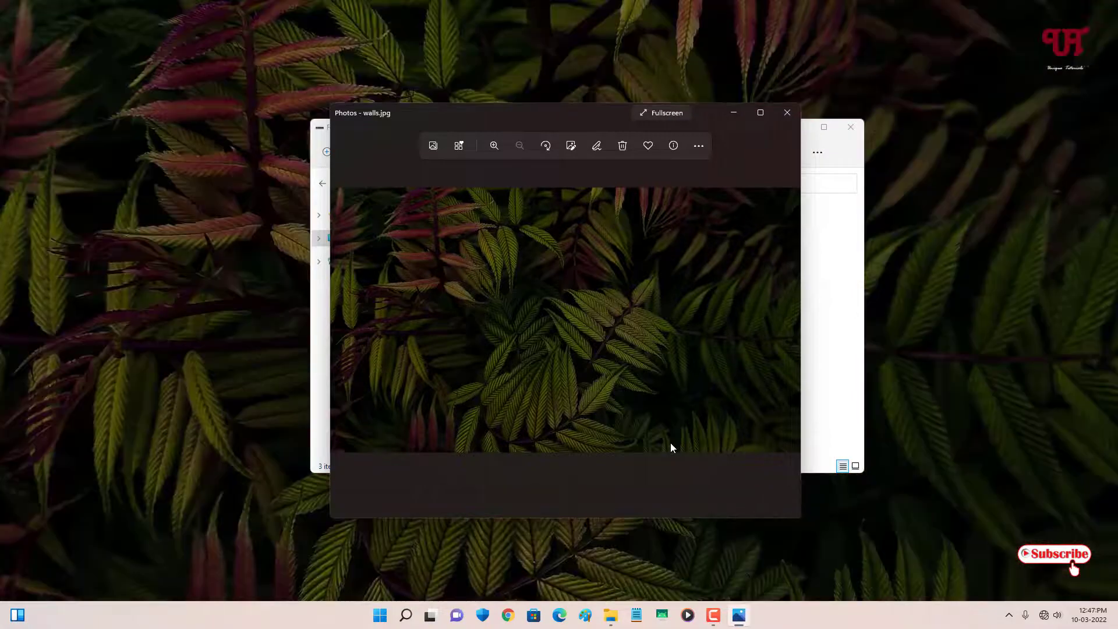
Close Photos, move the Explorer window lower, and minimize it
left_click(786, 112)
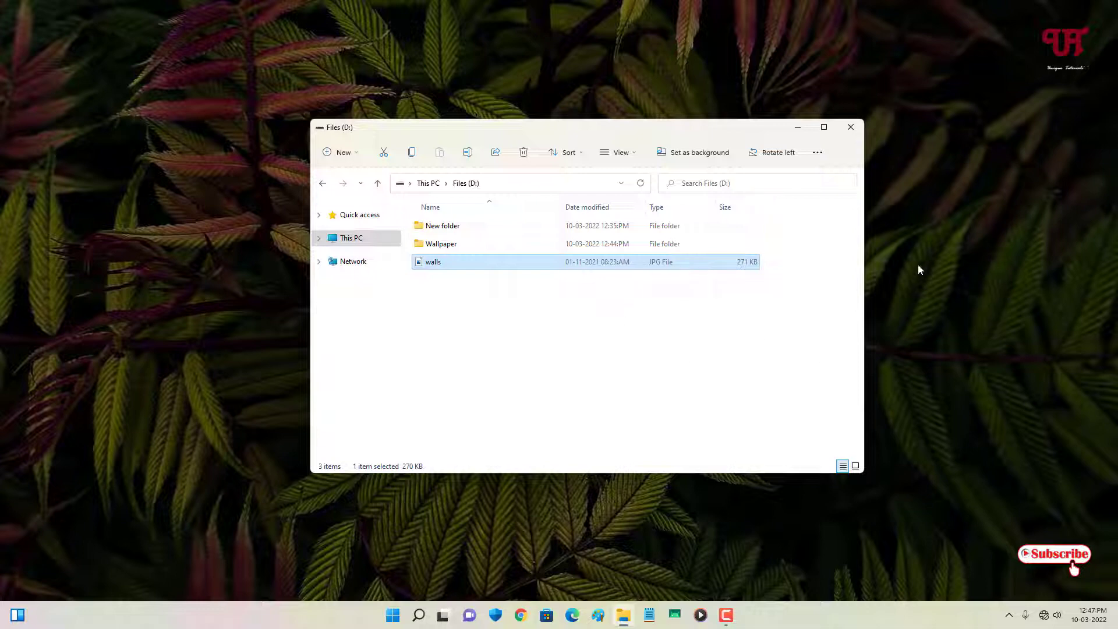
left_click_drag(742, 136, 729, 180)
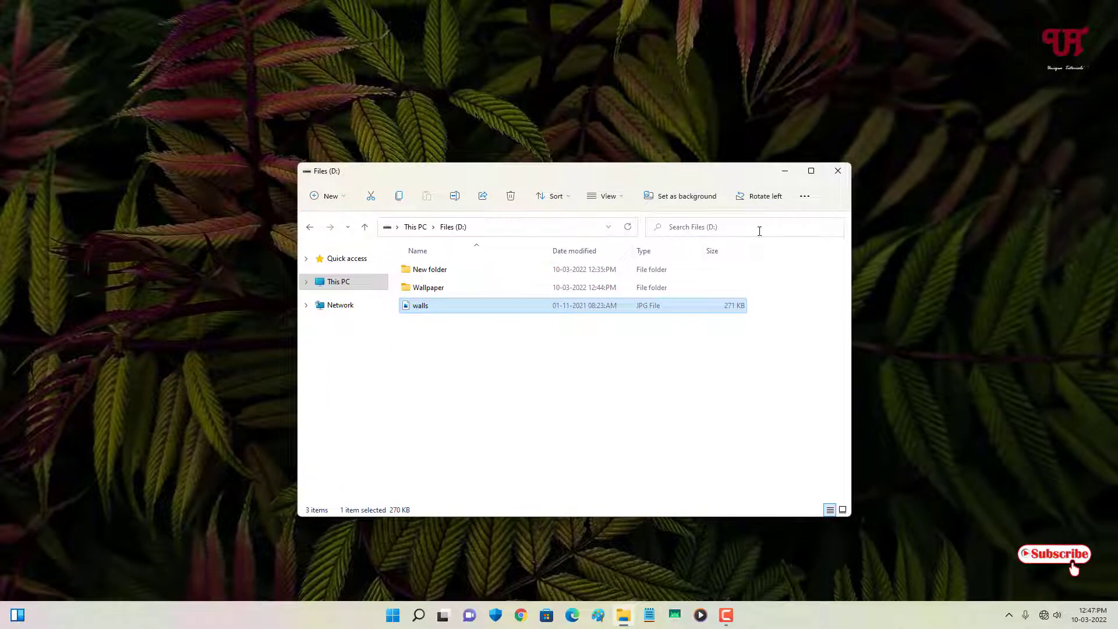
left_click(784, 175)
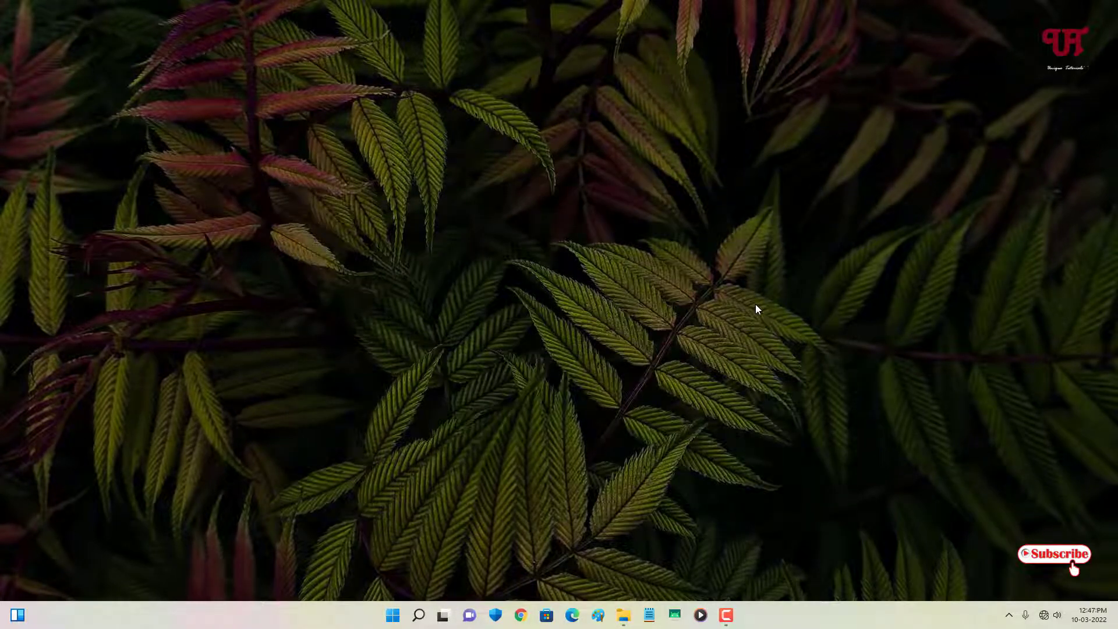
Launch gpedit.msc from the Run dialog and move the Group Policy Editor window into view
key("super+r")
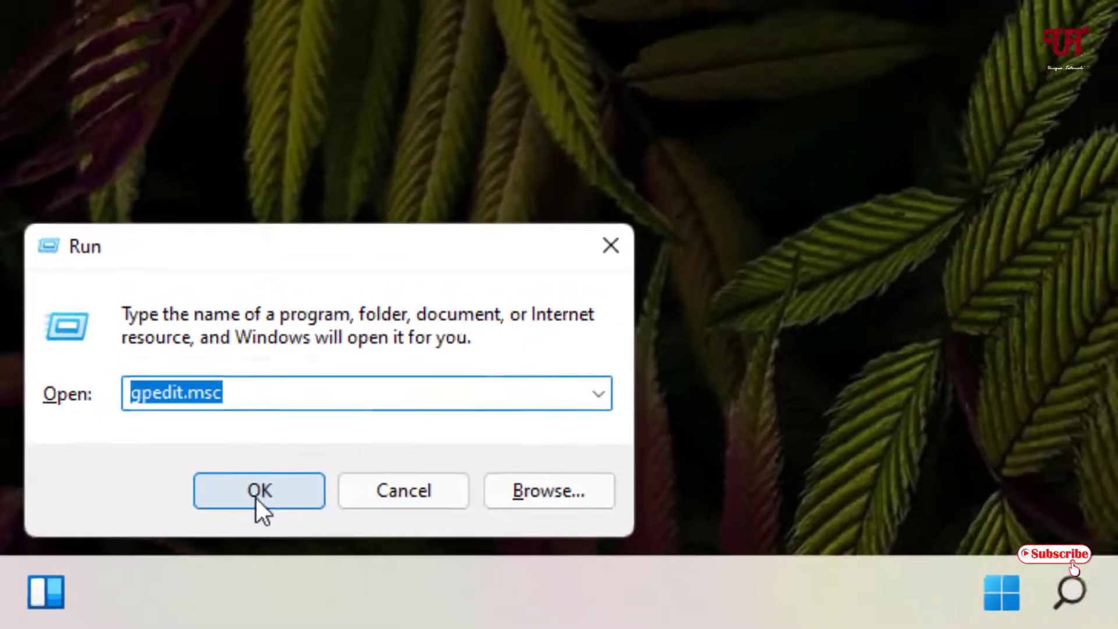
left_click(302, 470)
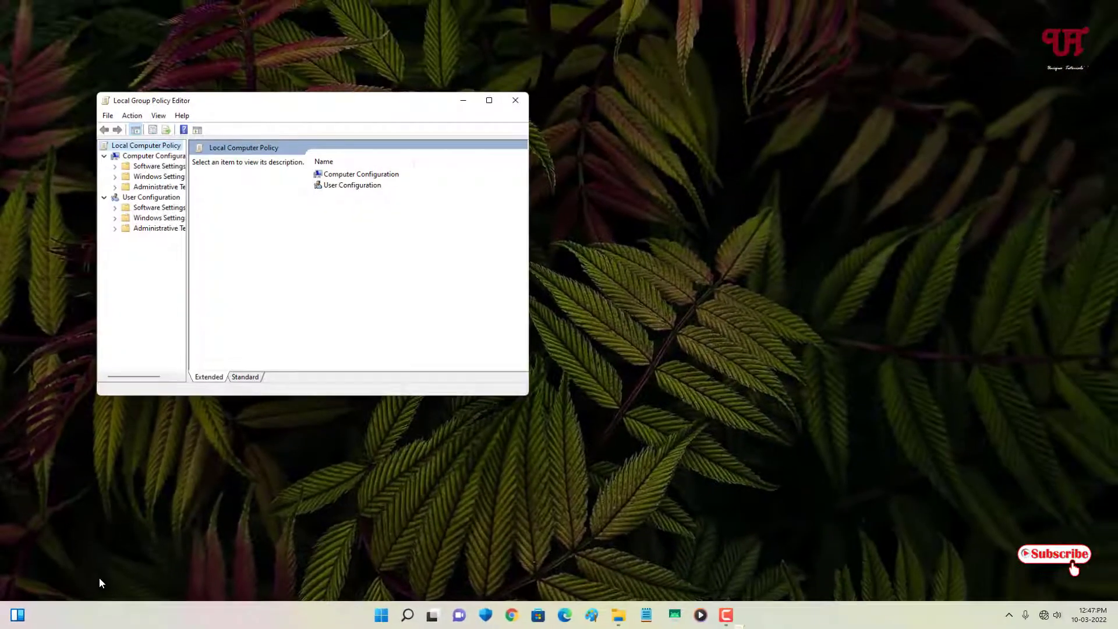
left_click_drag(339, 100, 639, 168)
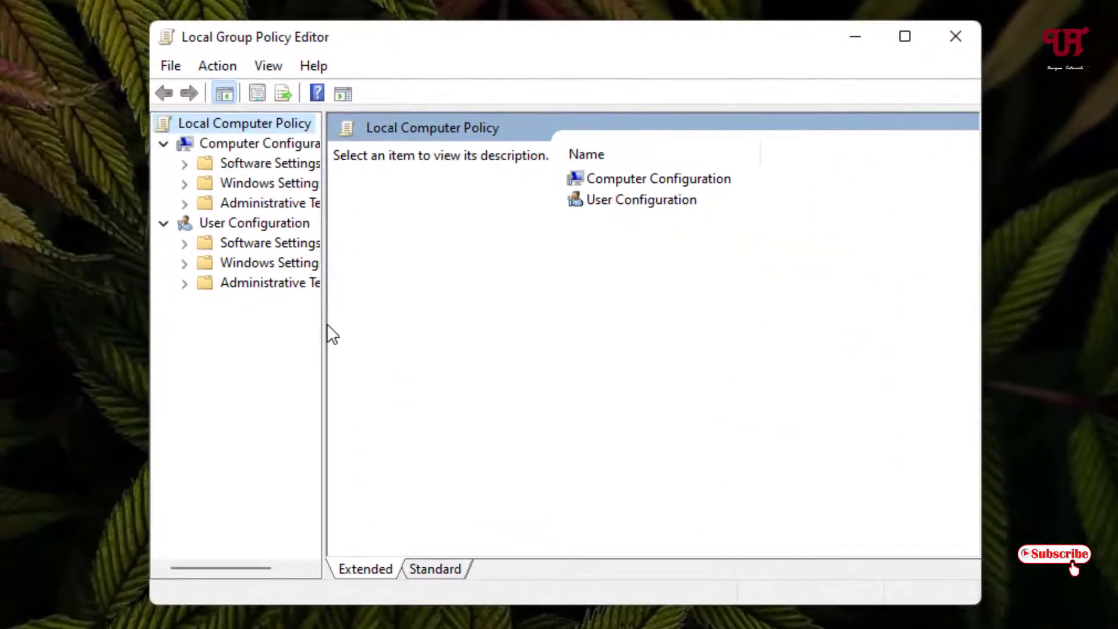
Browse to User Configuration > Administrative Templates > Desktop and open the Desktop Wallpaper policy
left_click_drag(325, 326, 404, 329)
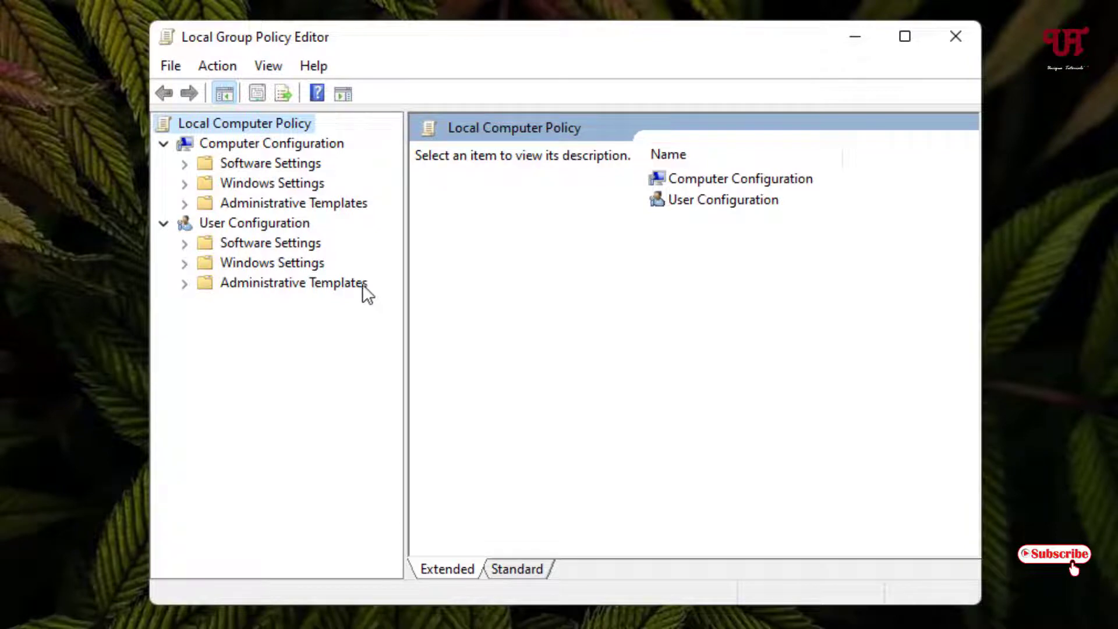
left_click(240, 226)
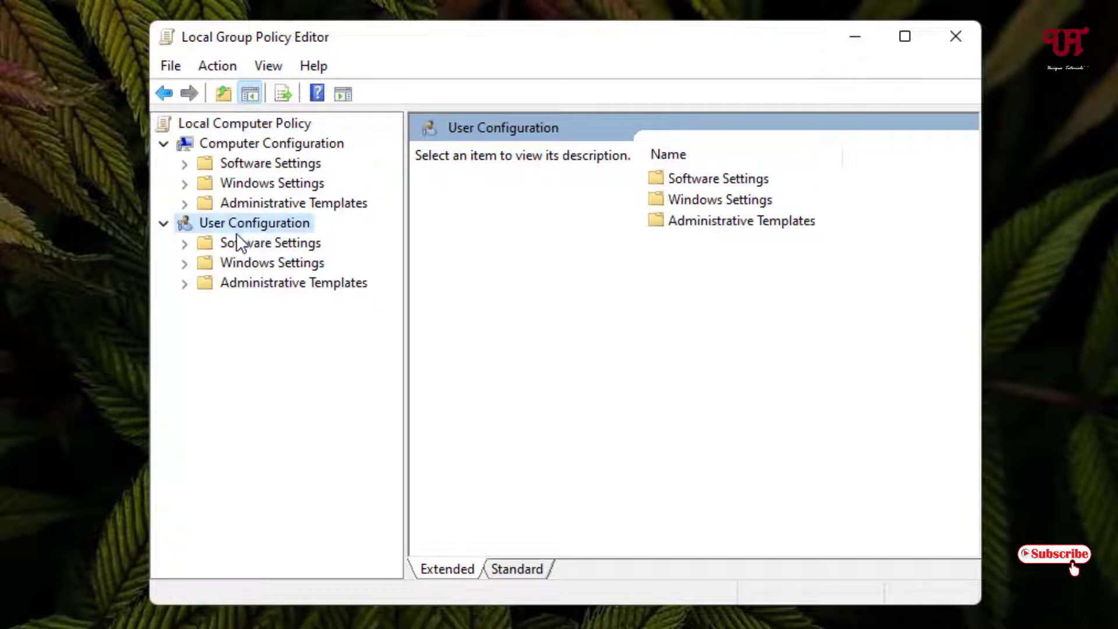
left_click(270, 285)
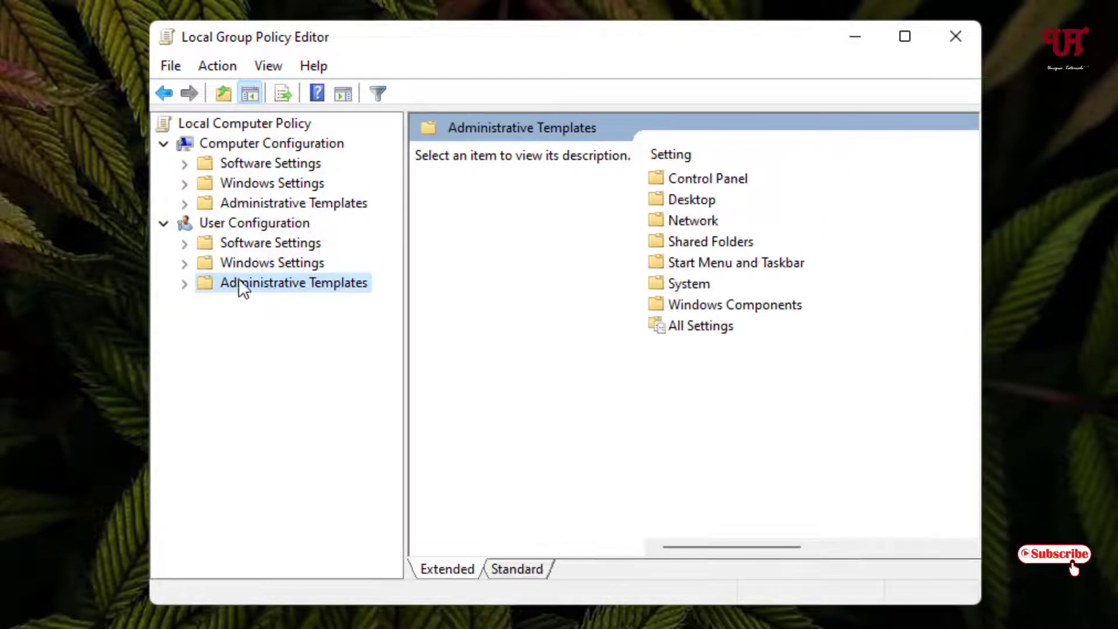
left_click(184, 284)
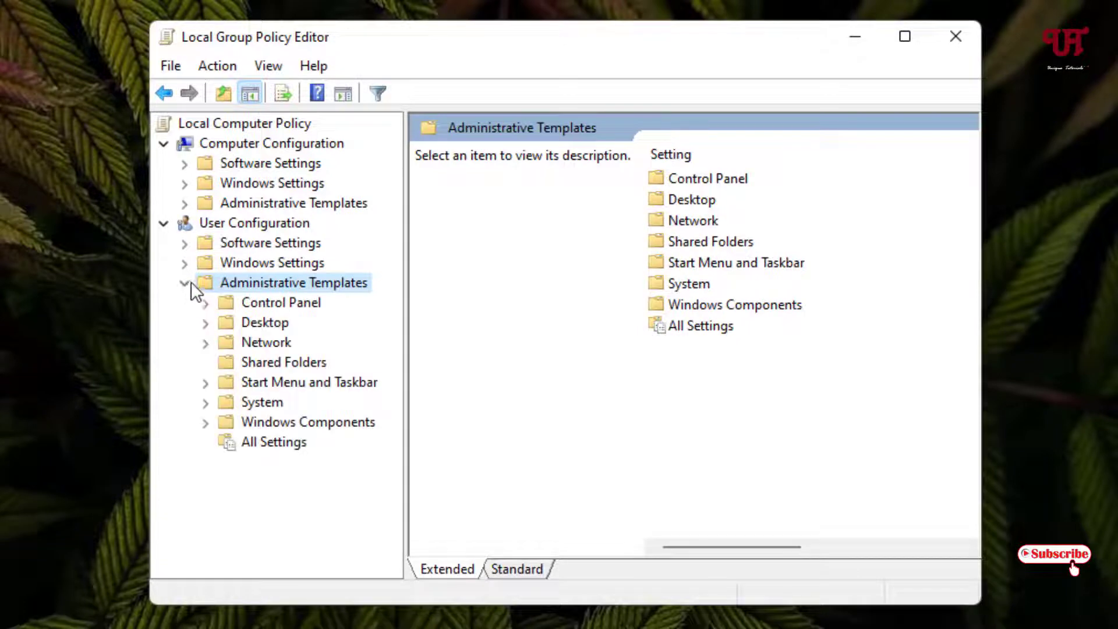
left_click(260, 324)
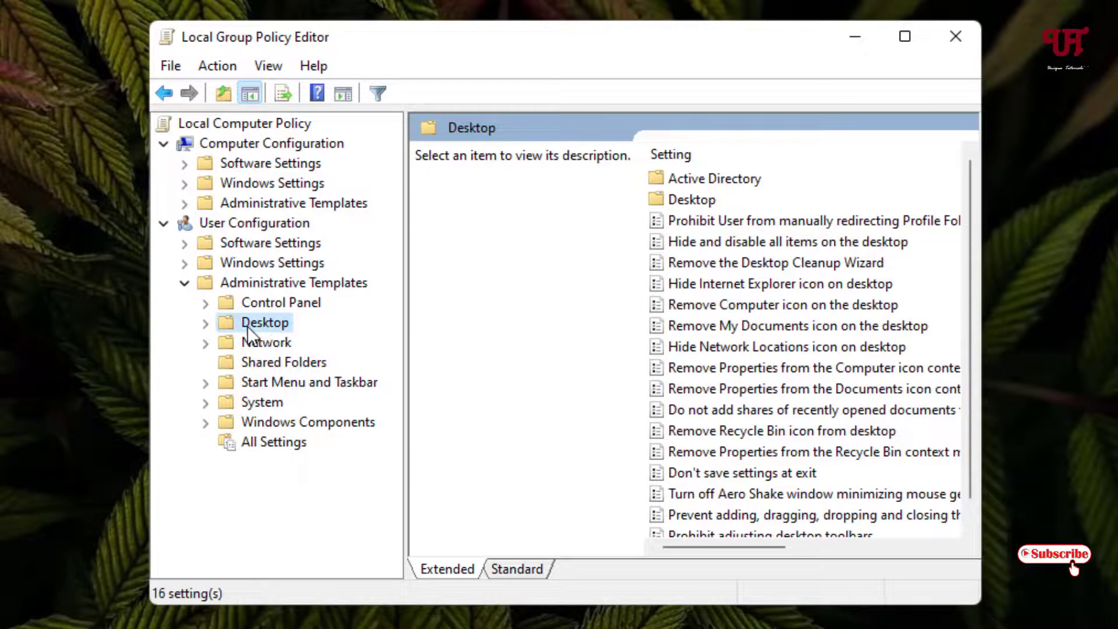
left_click(206, 323)
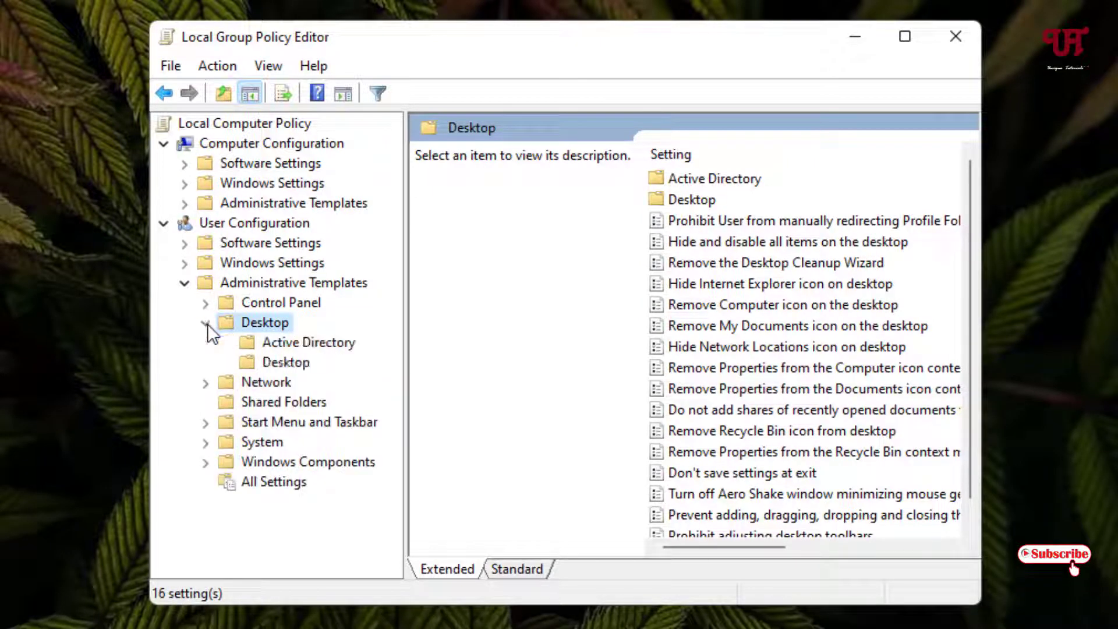
left_click(284, 362)
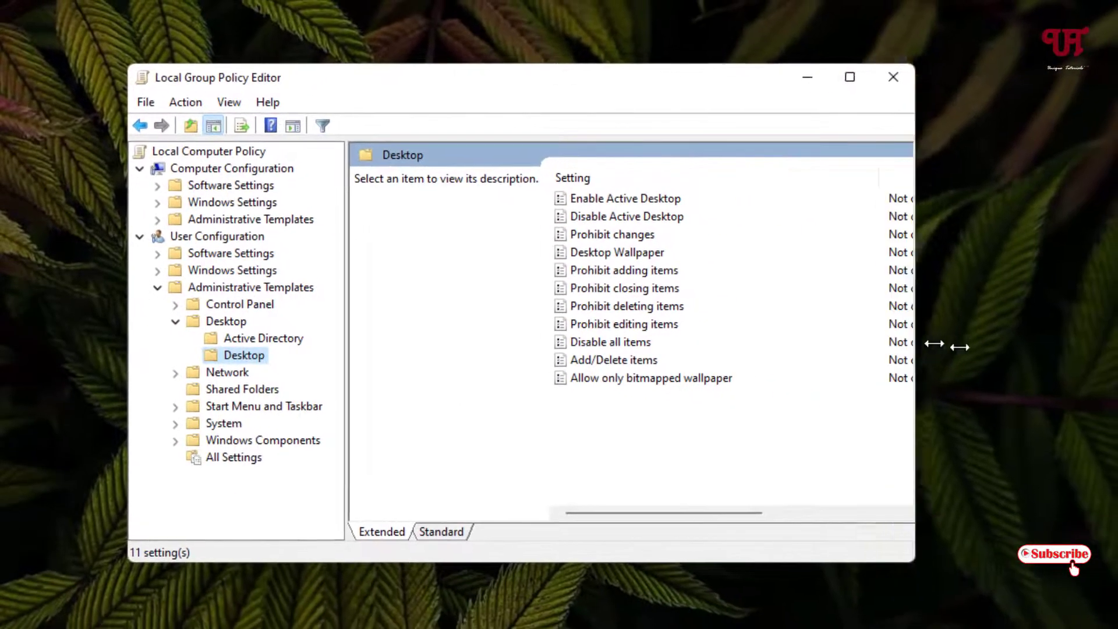
left_click_drag(934, 344, 1040, 350)
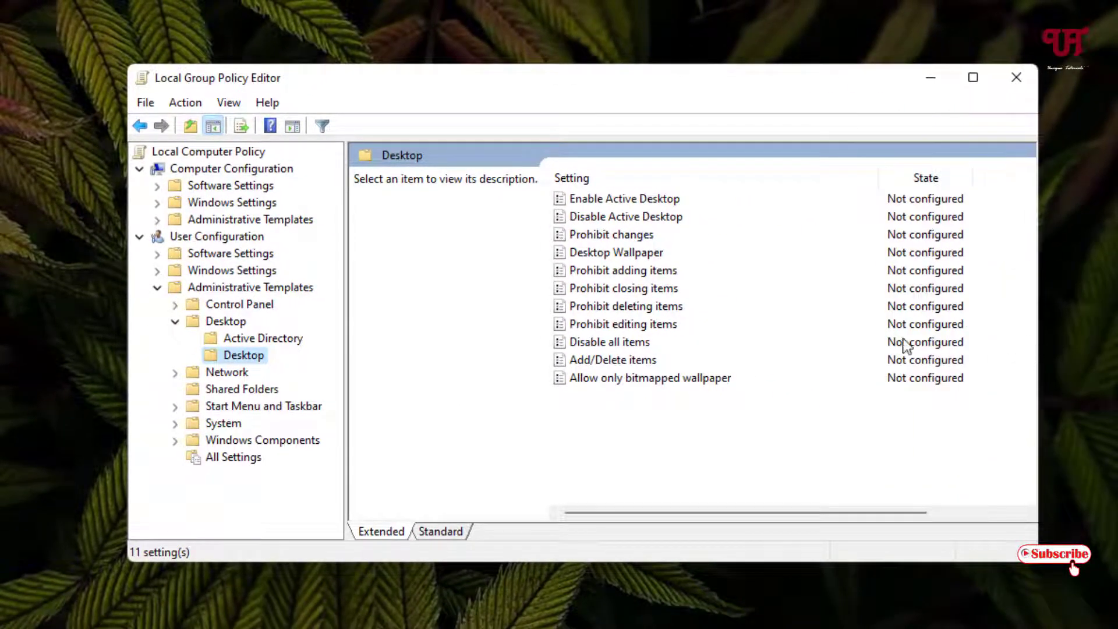
double_click(615, 255)
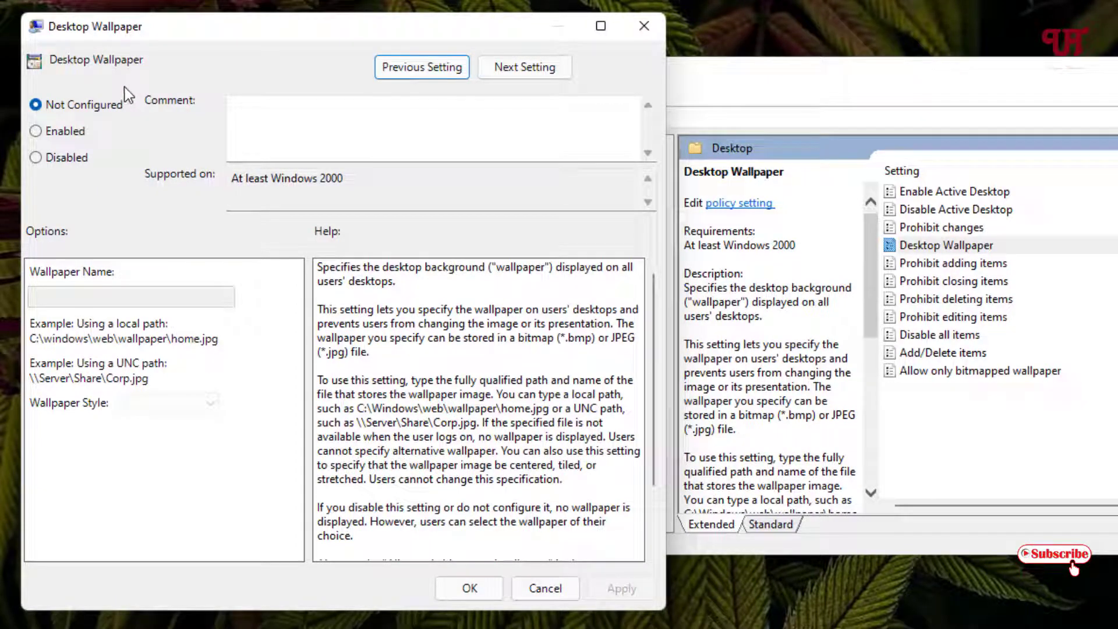
Switch Desktop Wallpaper to Enabled and place the cursor in the empty Wallpaper Name box
left_click(36, 131)
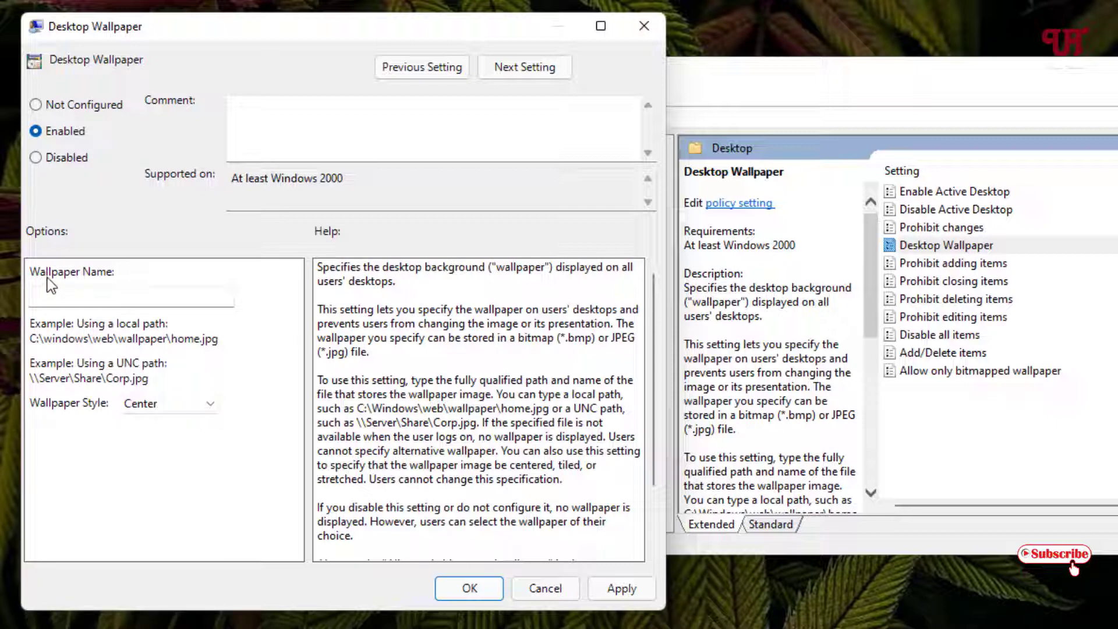
left_click(58, 295)
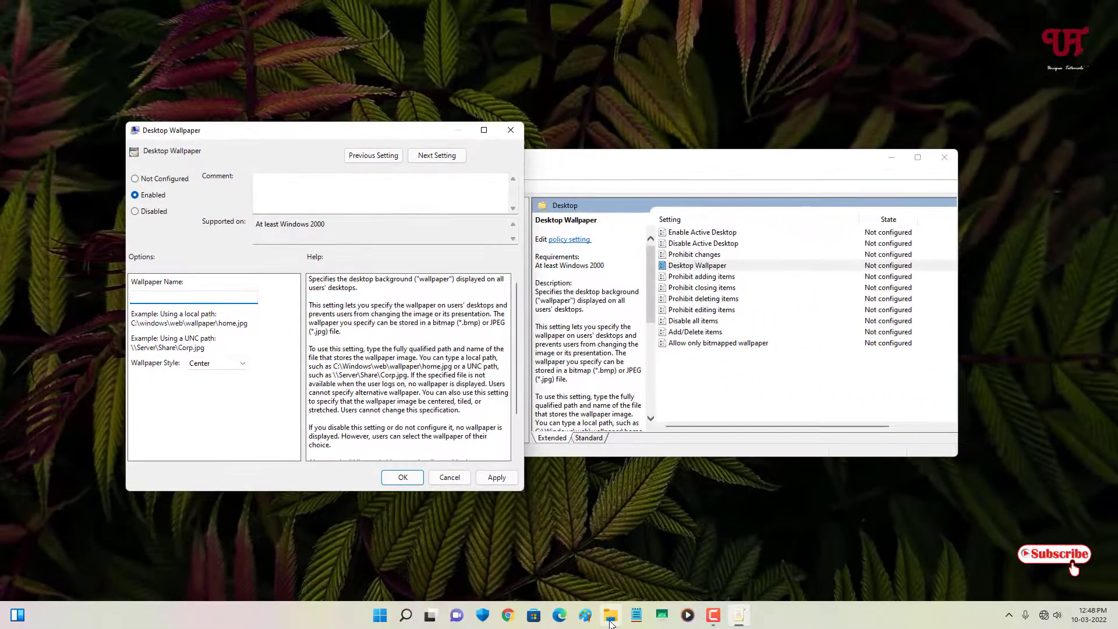
left_click(613, 618)
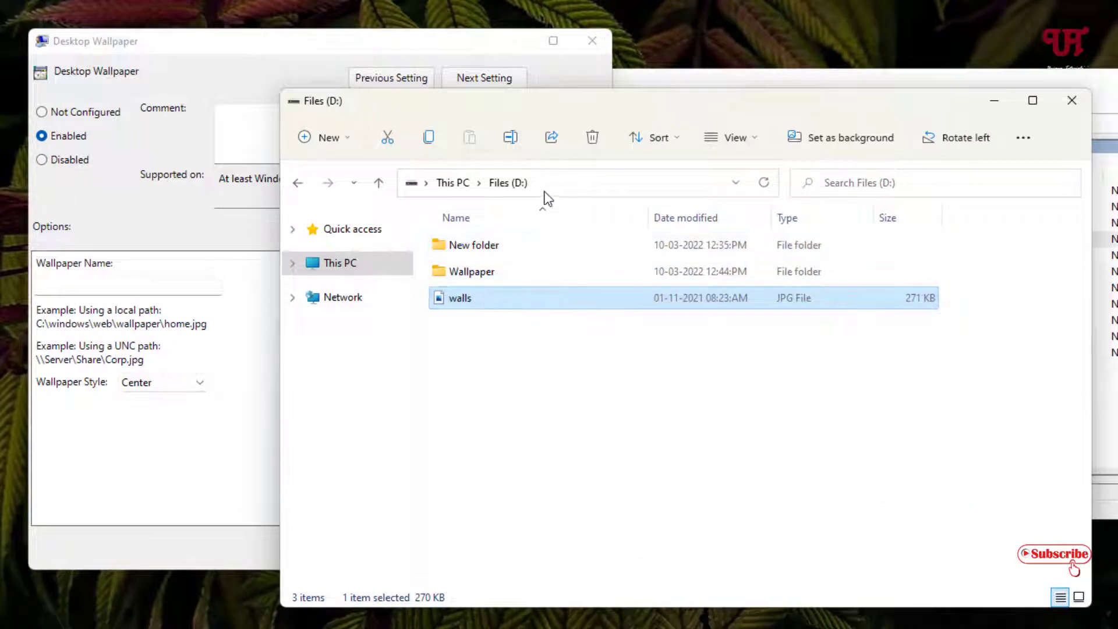
Copy the D:\ path from Explorer's address bar into the Wallpaper Name field
left_click(557, 187)
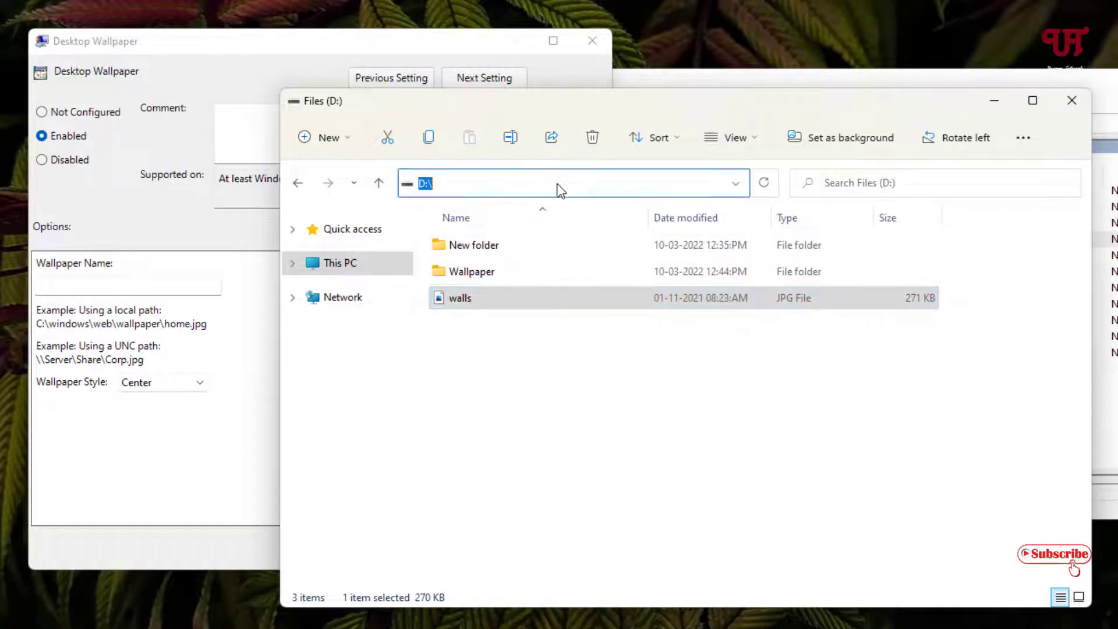
right_click(450, 182)
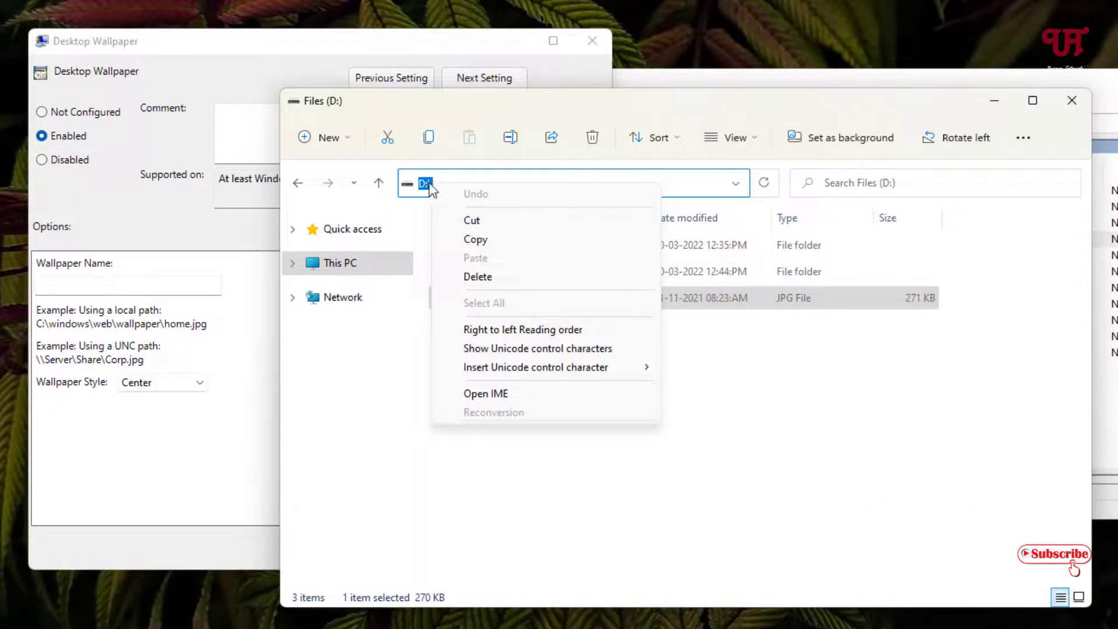
left_click(466, 241)
left_click(131, 284)
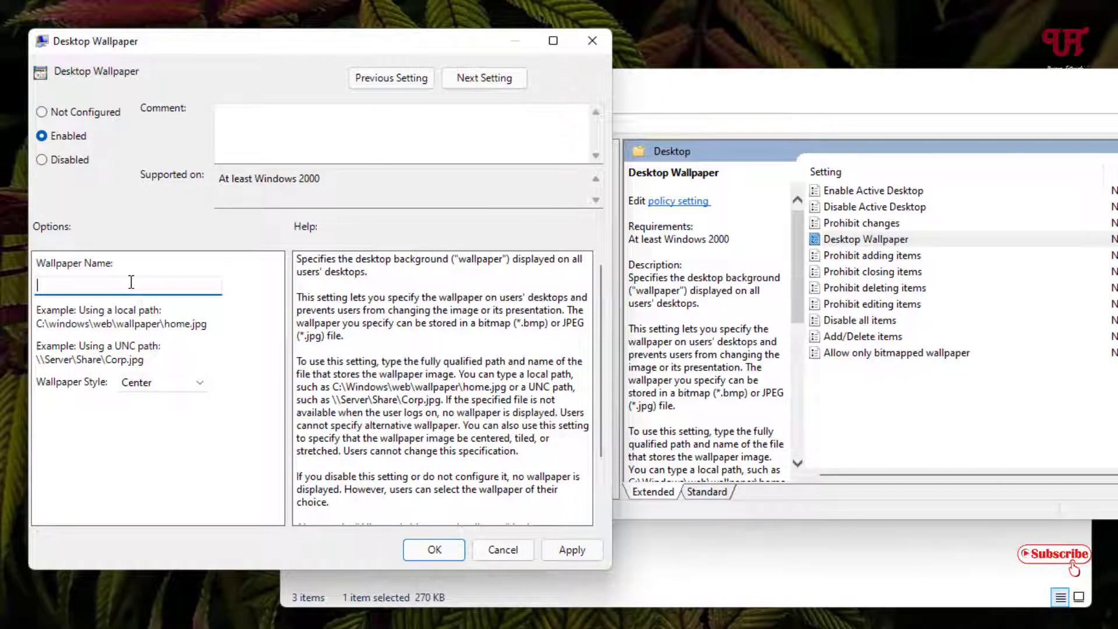
key("ctrl+v")
Copy the walls file name from the Files (D:) listing for Wallpaper Name
left_click(738, 540)
left_click(462, 298)
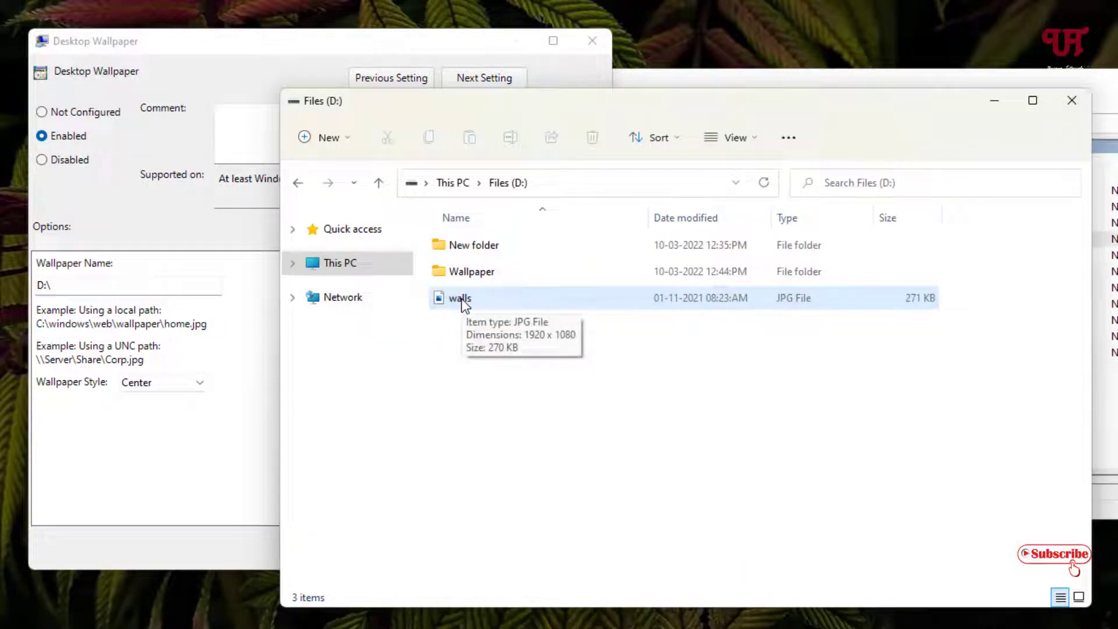
left_click(462, 298)
left_click(462, 299)
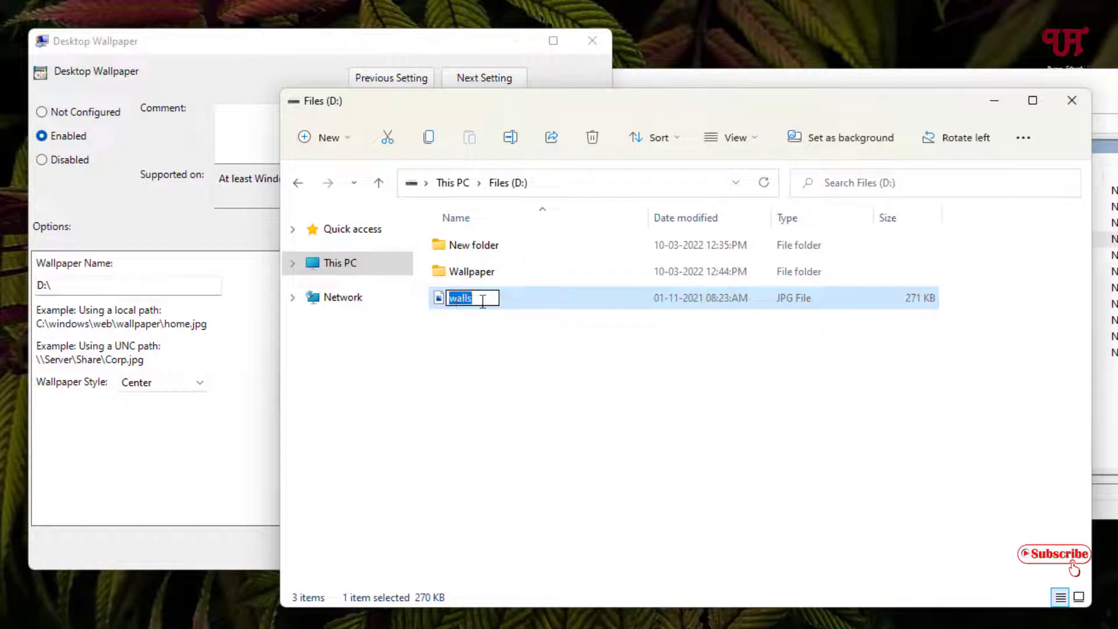
right_click(456, 299)
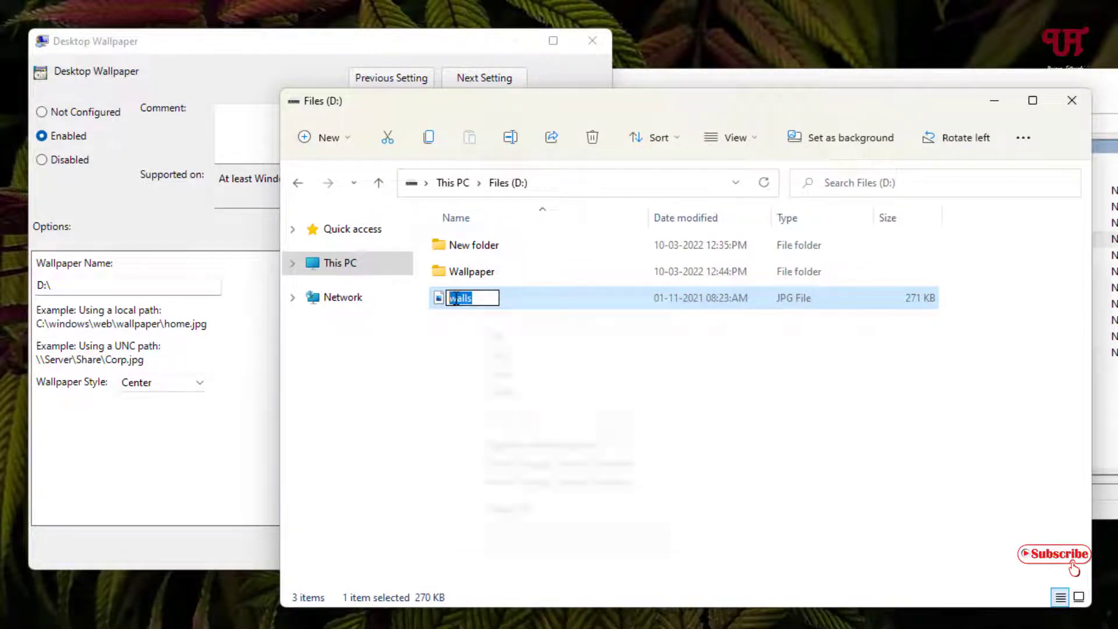
left_click(495, 354)
left_click(127, 287)
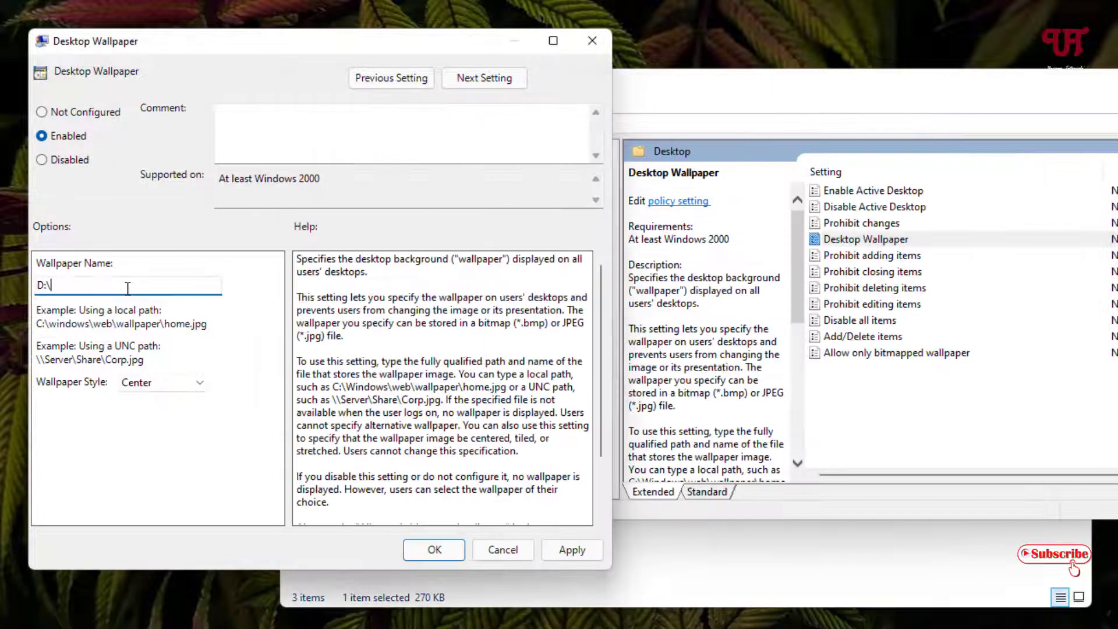
Complete Wallpaper Name as D:\walls.jpg after confirming in Properties that walls is a JPG
type("D:\\")
key("ctrl+v")
left_click(705, 546)
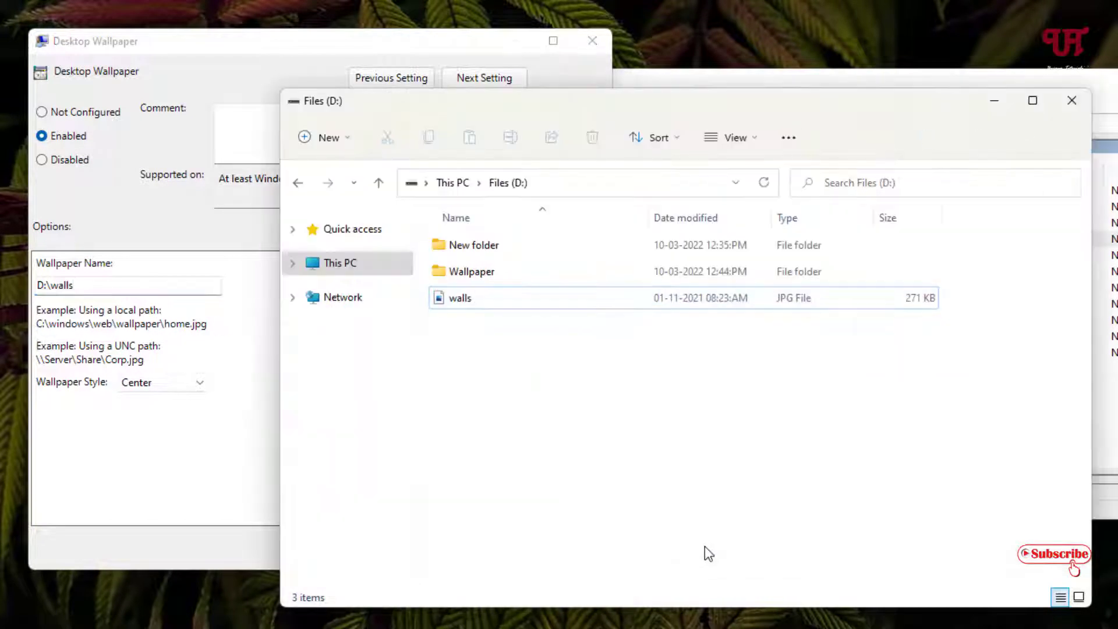
left_click(462, 296)
right_click(463, 296)
left_click(536, 545)
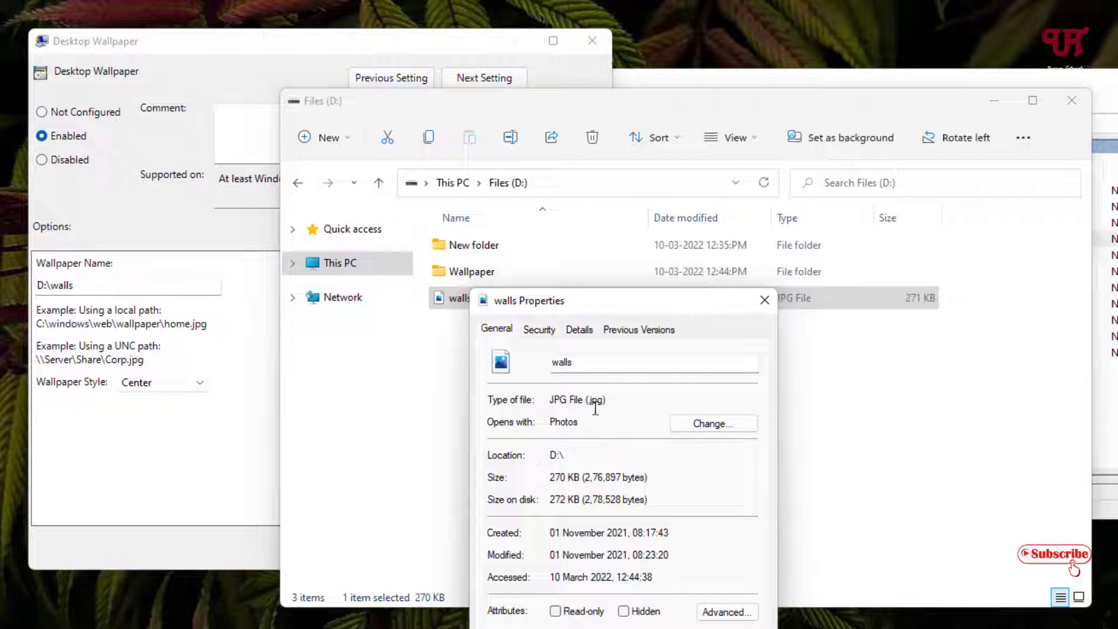
left_click(764, 298)
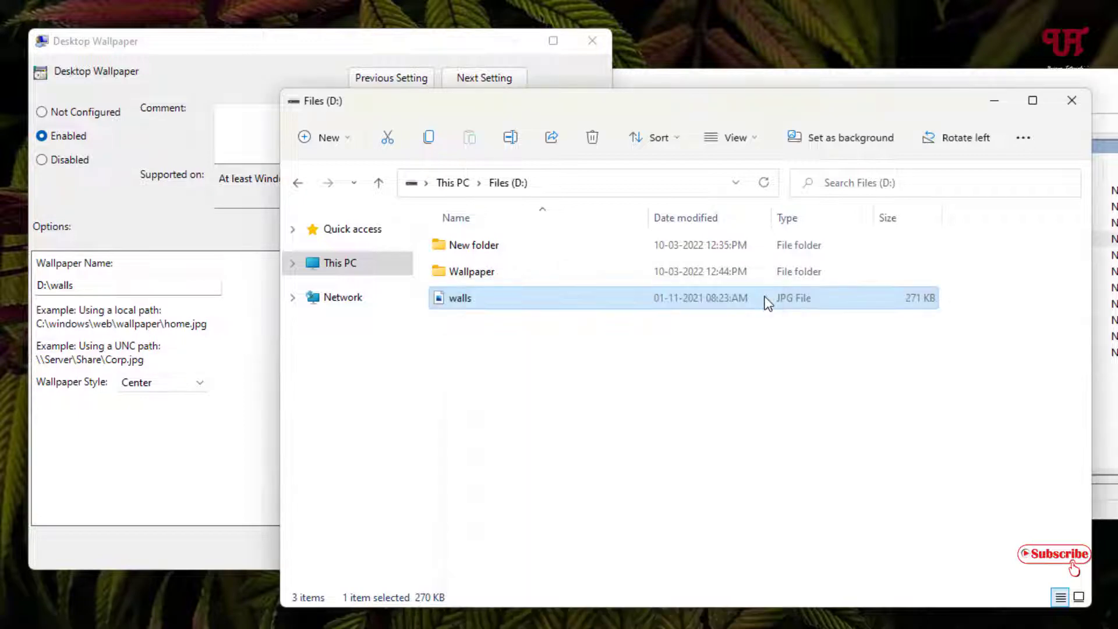
left_click(115, 283)
type(".jpg")
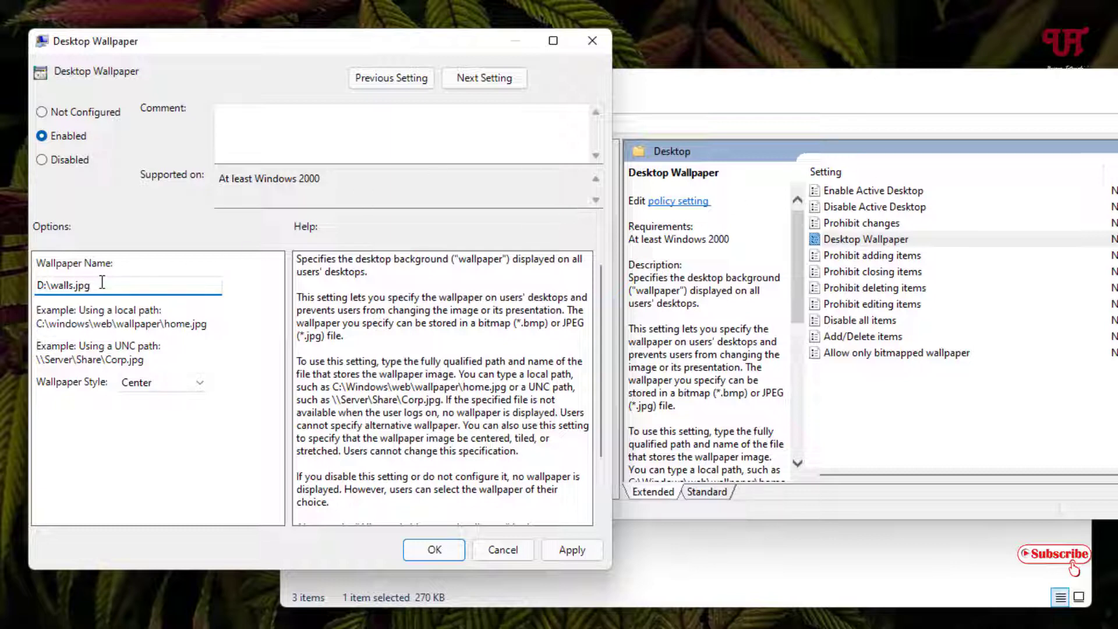
Apply and confirm the Enabled Desktop Wallpaper policy, then minimize the editor and Explorer windows
left_click(571, 550)
left_click(434, 550)
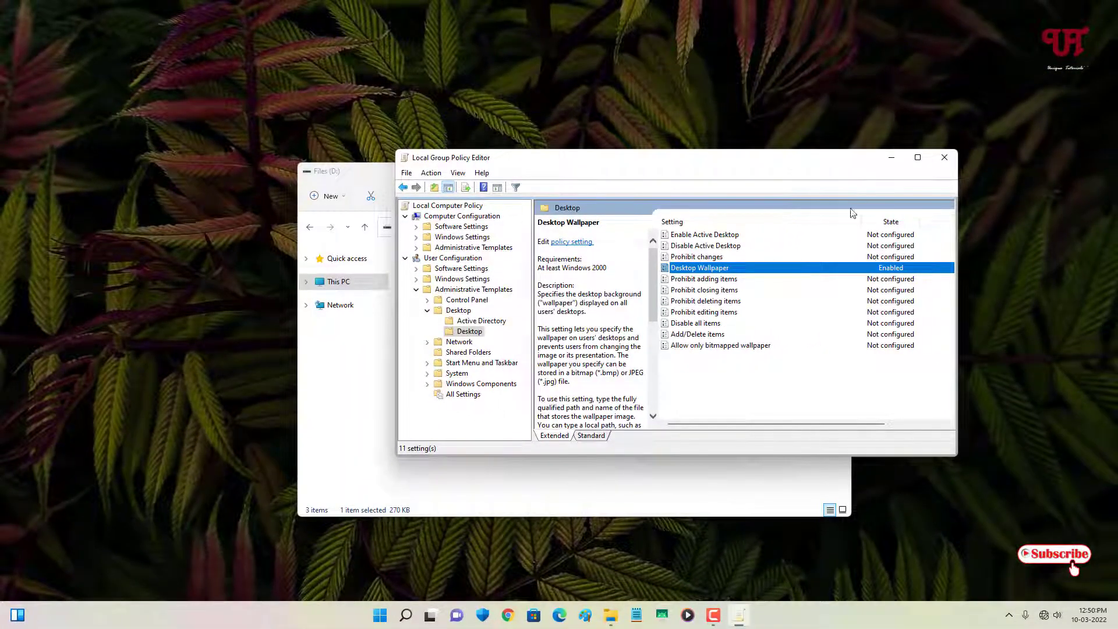
left_click(892, 156)
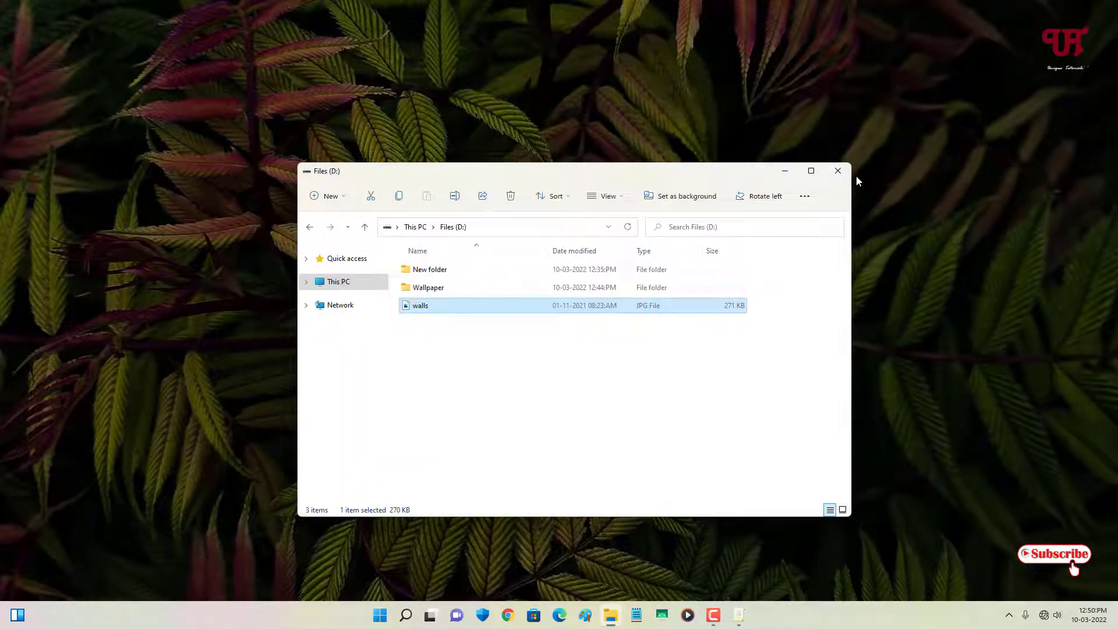
left_click(786, 173)
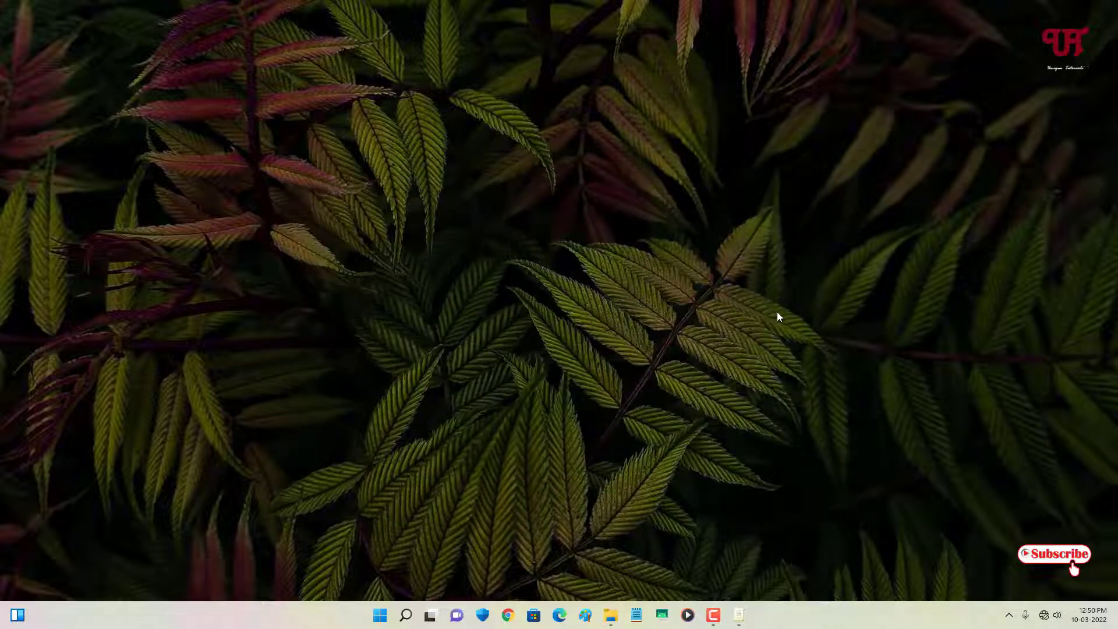
Restart the Windows Explorer process from Task Manager, then close Task Manager
key("ctrl+shift+Escape")
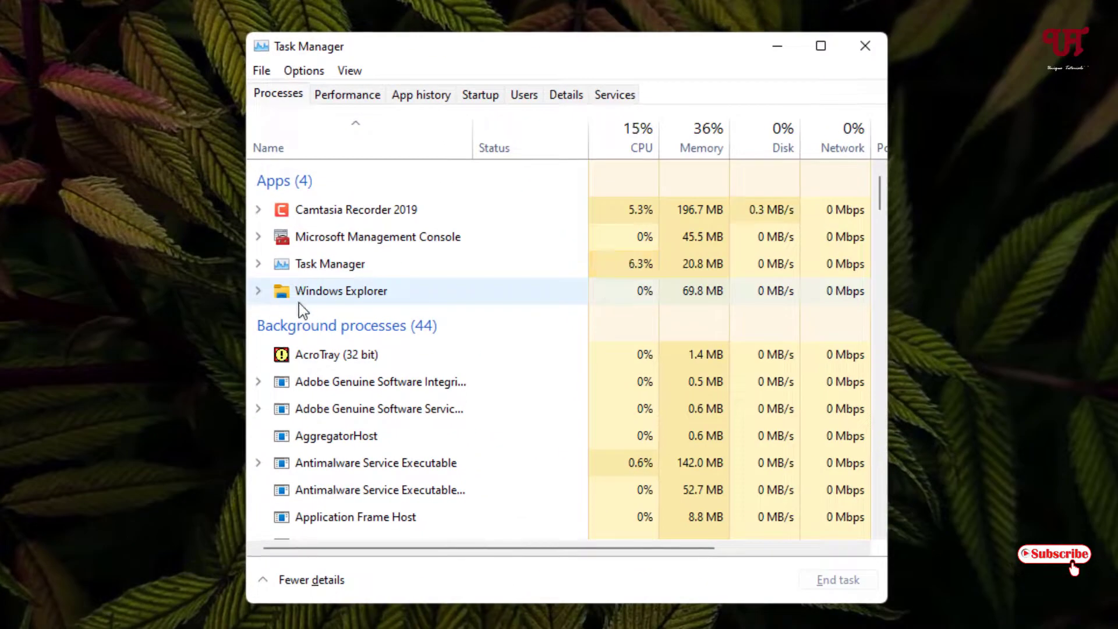
left_click(315, 295)
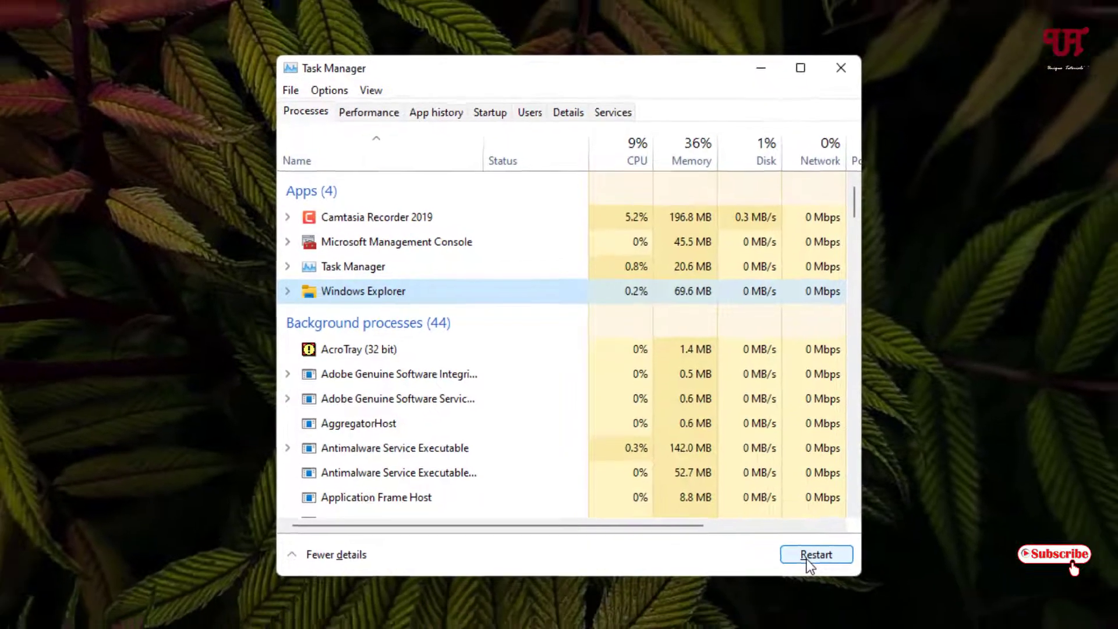
left_click(829, 586)
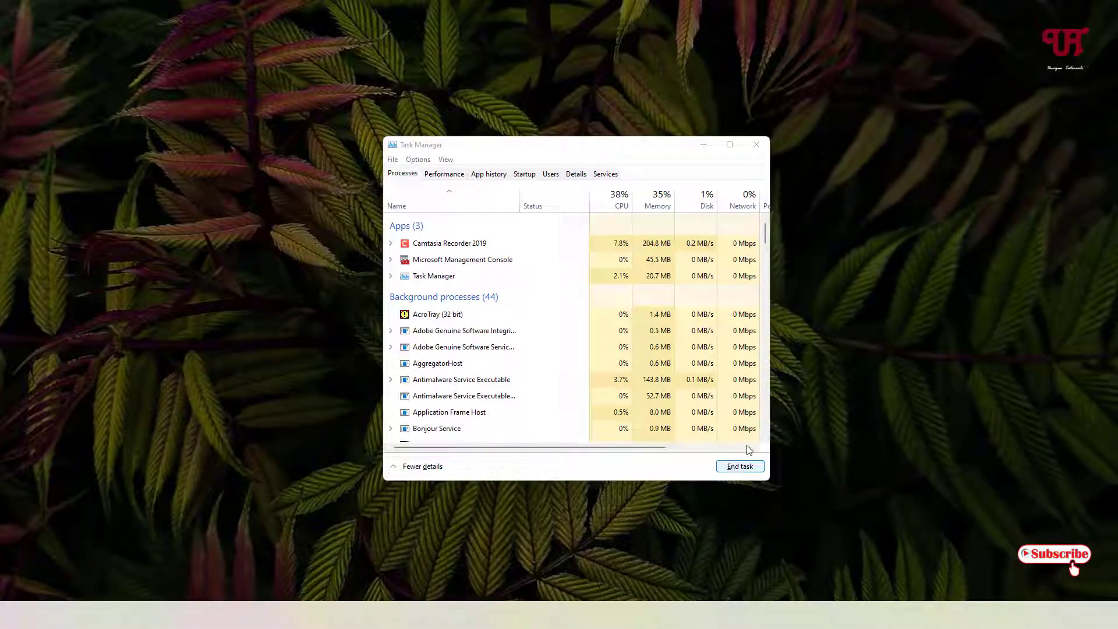
left_click(758, 144)
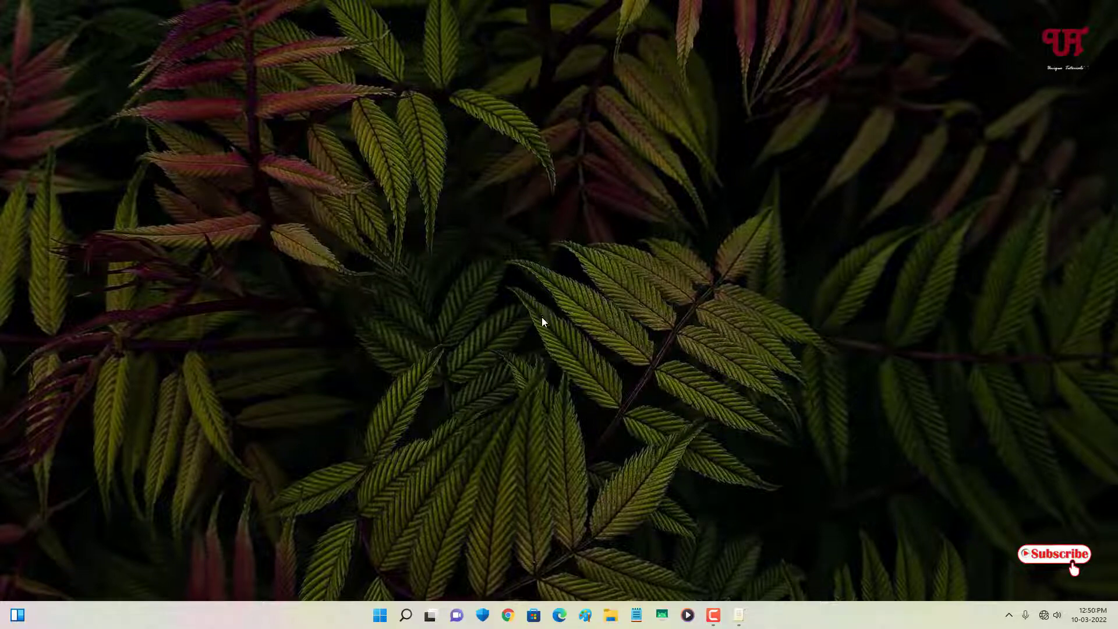
left_click(610, 615)
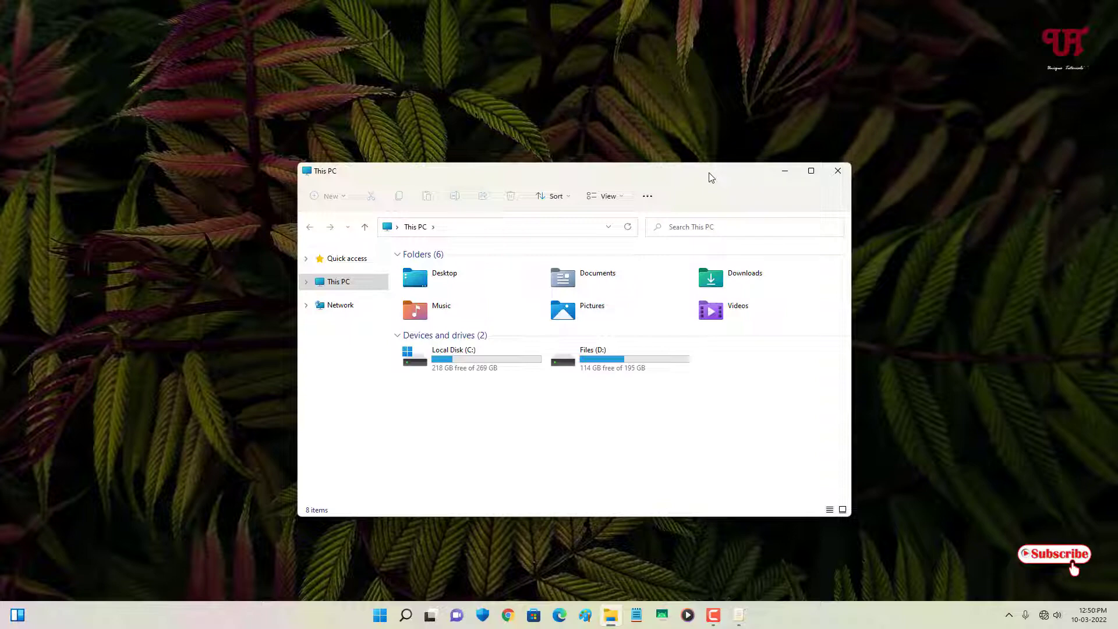
Open image.jpg from the Wallpaper folder on Files (D:) in Photos
double_click(606, 373)
double_click(419, 305)
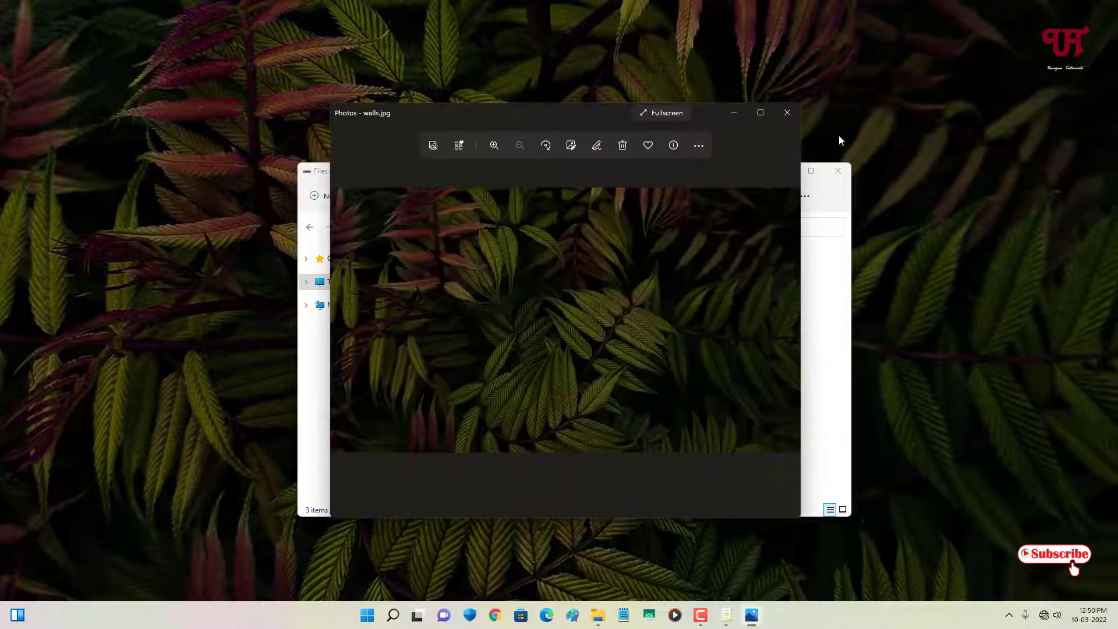
left_click(787, 112)
left_click(444, 292)
double_click(444, 291)
double_click(425, 289)
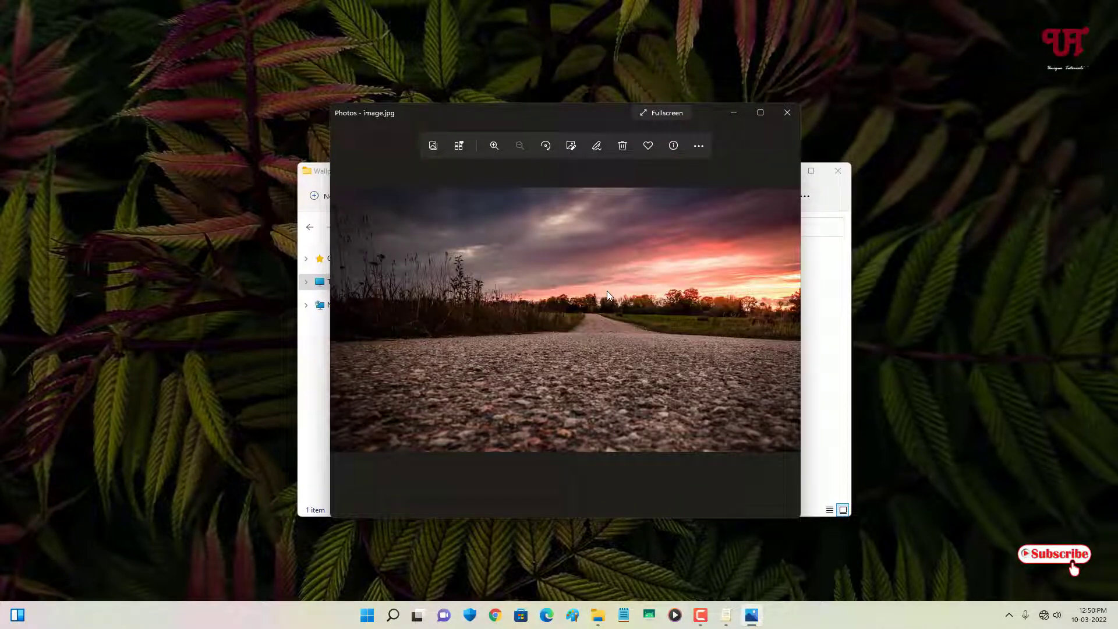
Set the sunset-road photo as the desktop background from Photos, trying twice
right_click(607, 291)
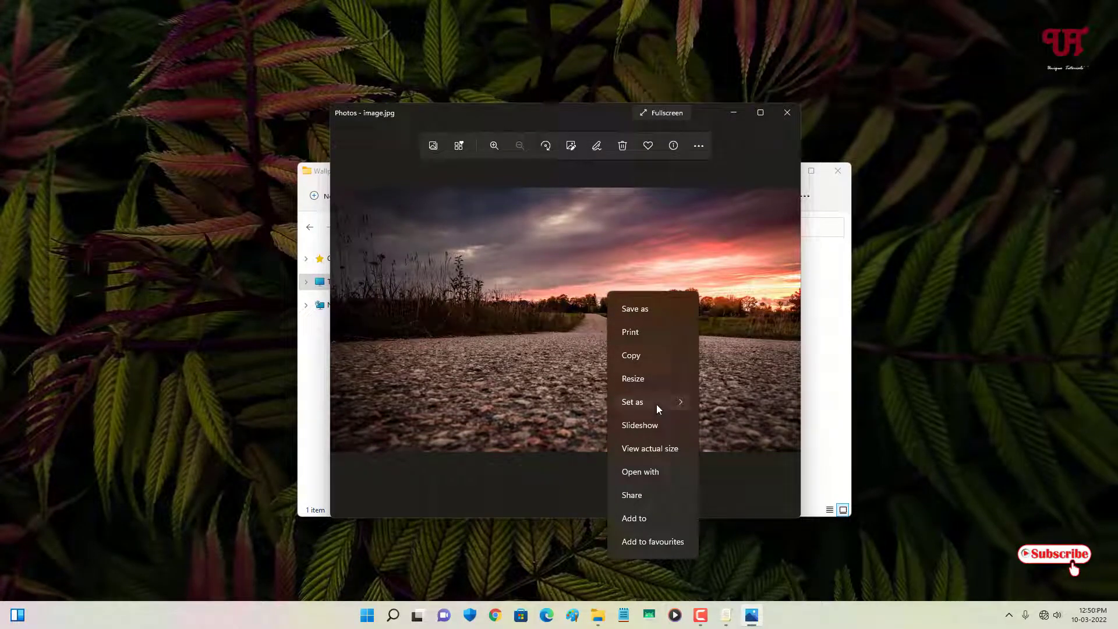
mouse_move(655, 404)
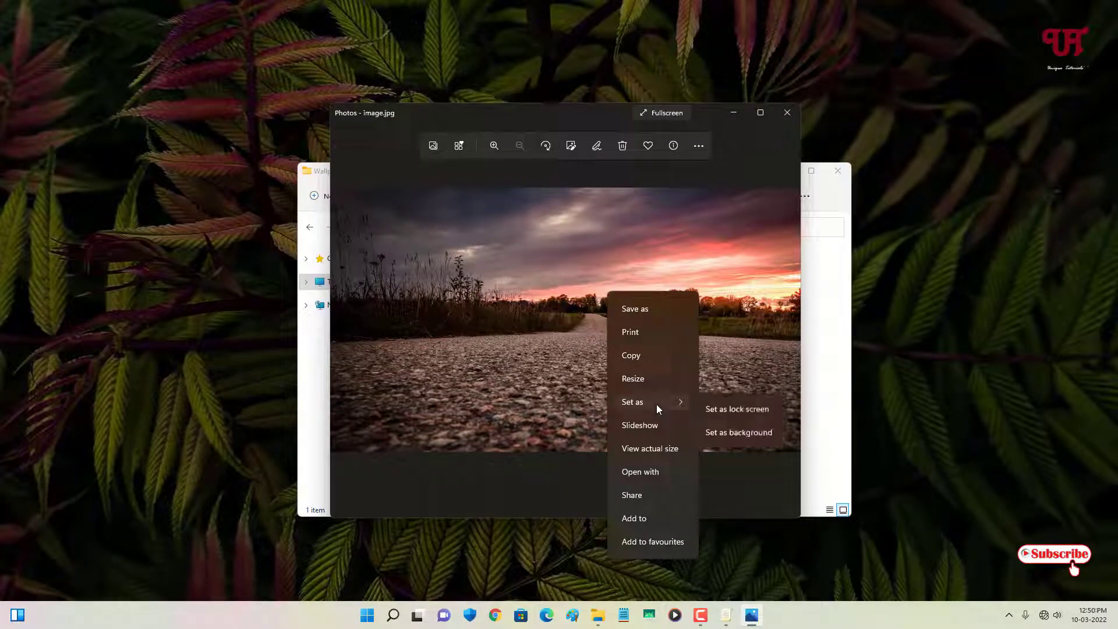
left_click(721, 436)
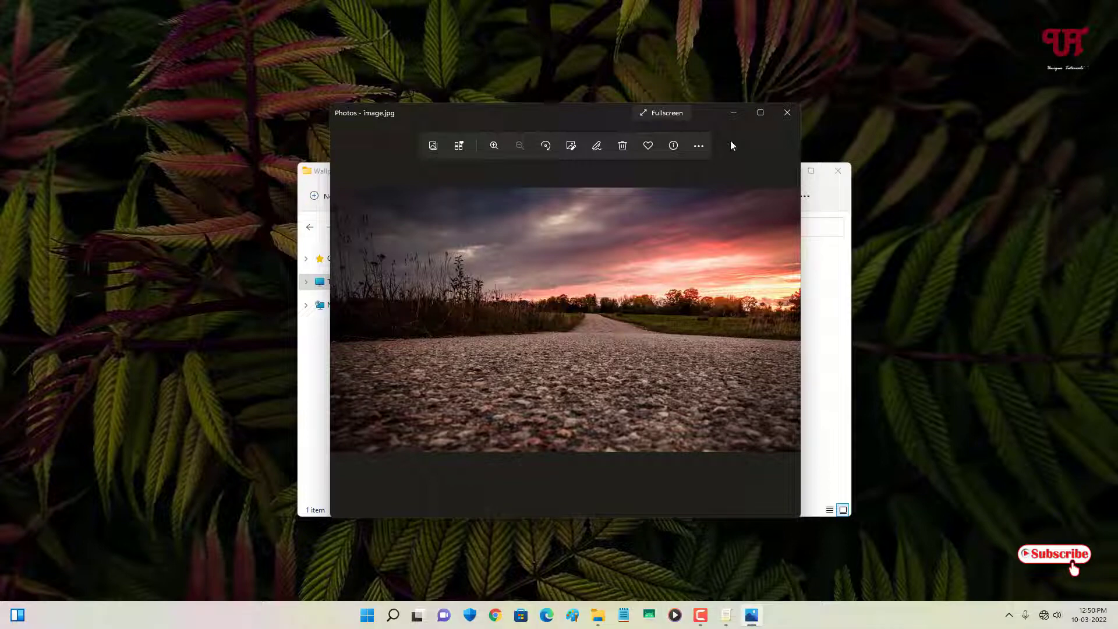
right_click(624, 277)
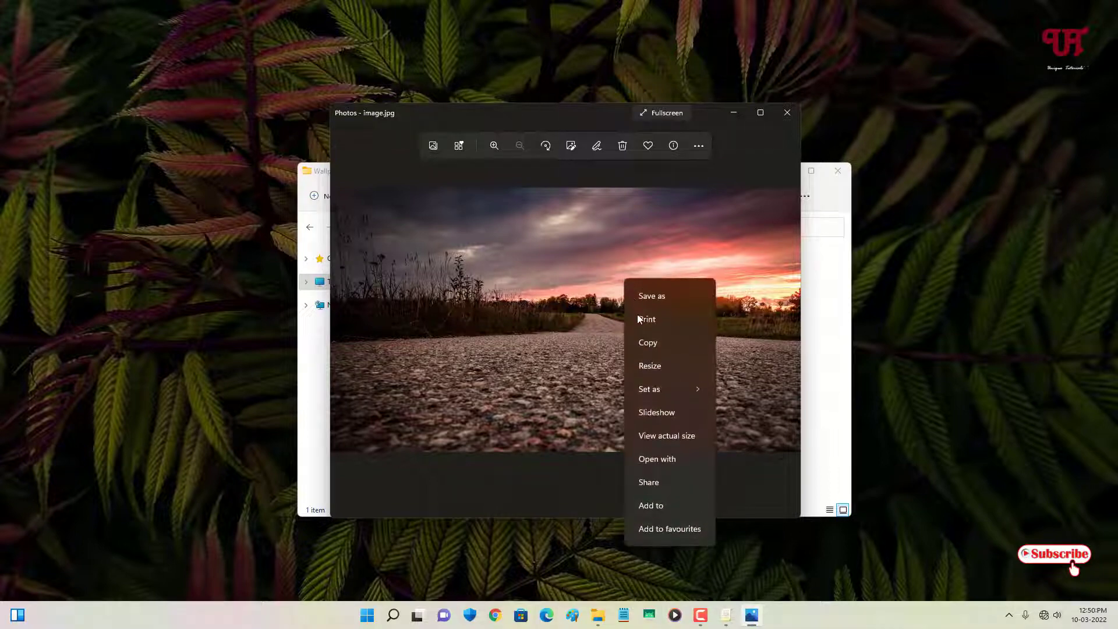
mouse_move(694, 388)
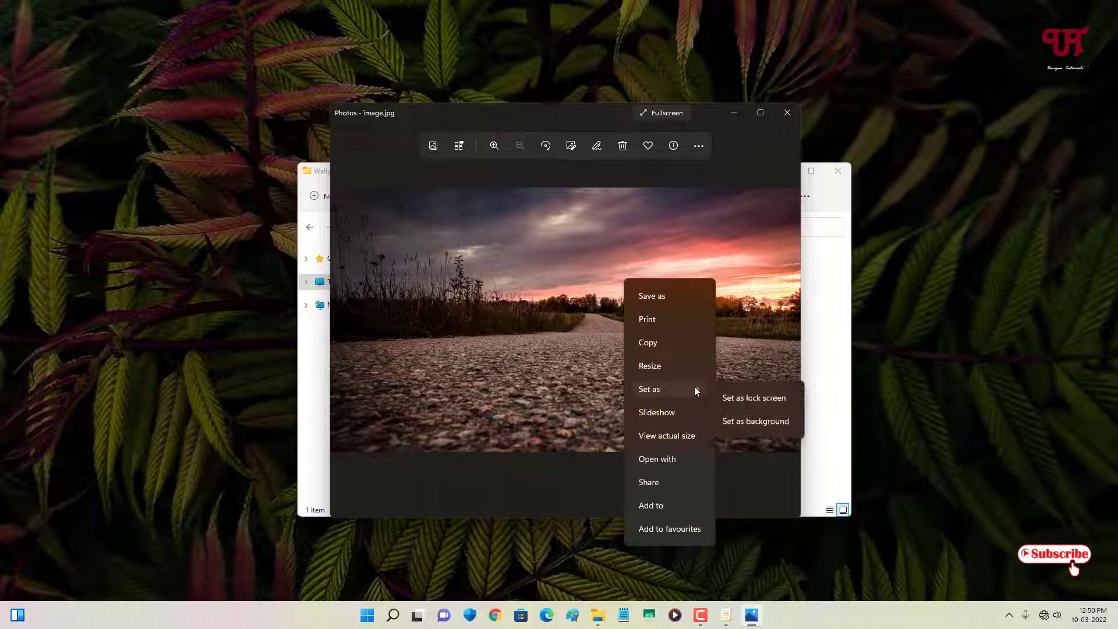
left_click(729, 426)
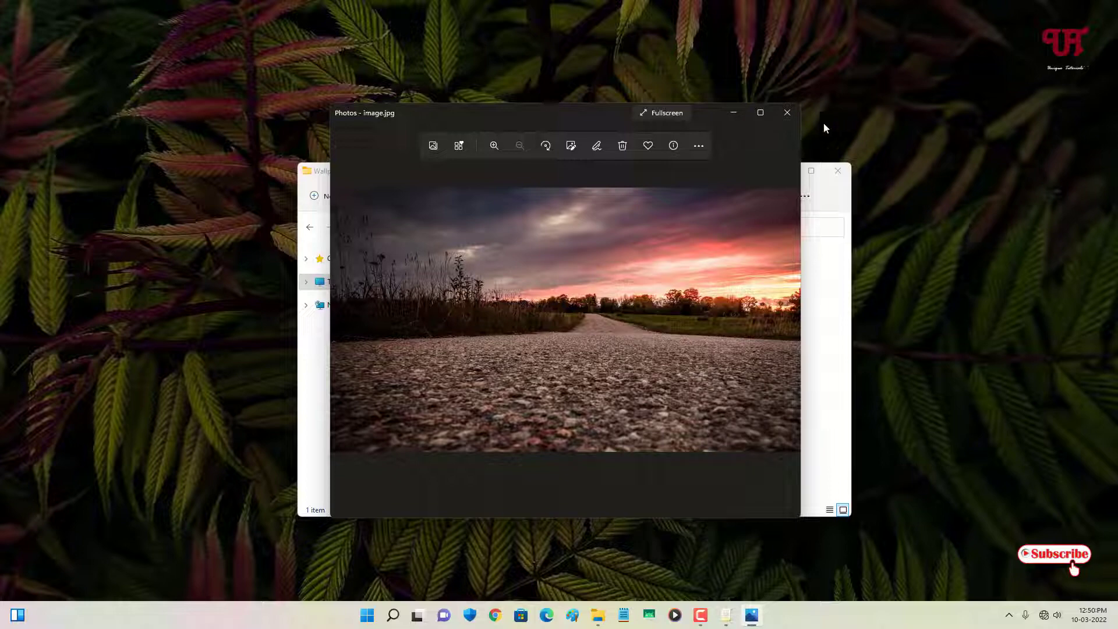
Close Photos, minimize the Wallpaper folder, and bring back Local Group Policy Editor
left_click(787, 112)
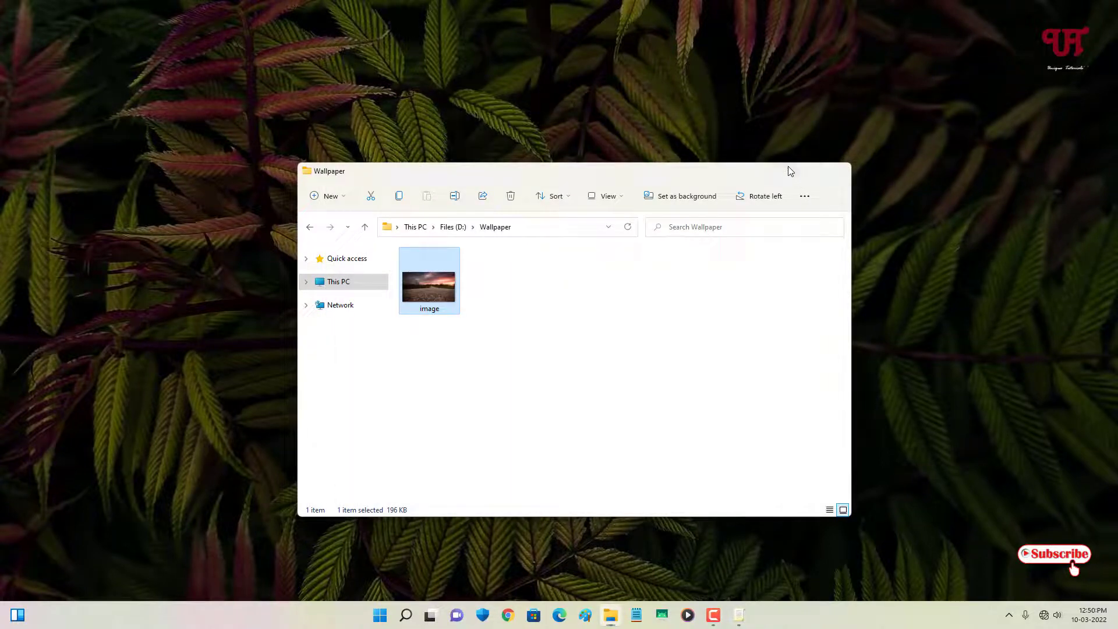
left_click(790, 171)
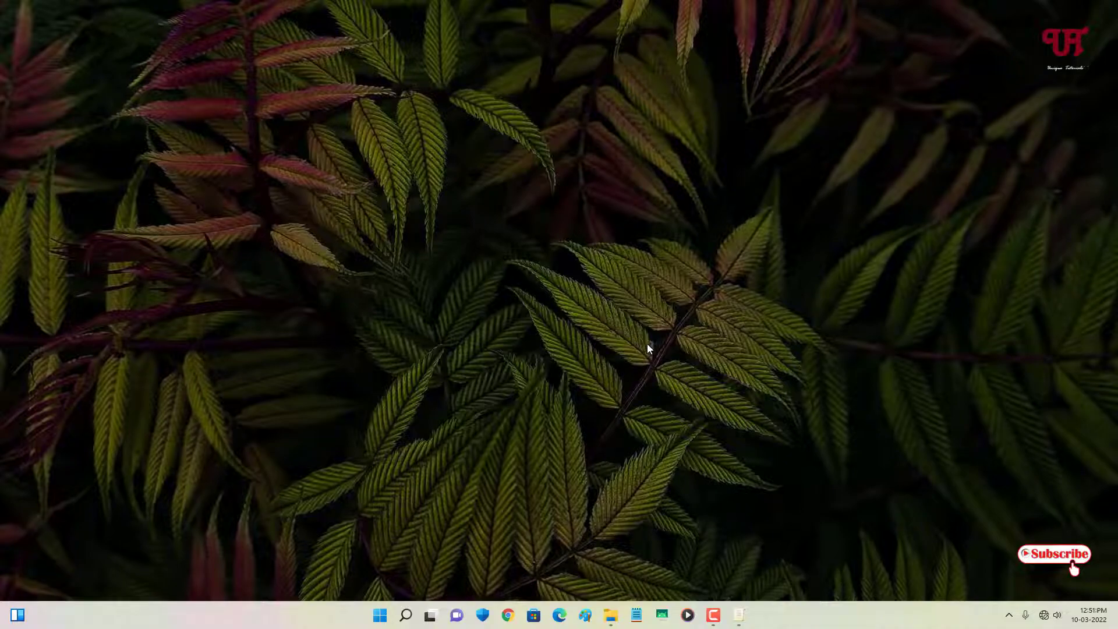
left_click(739, 614)
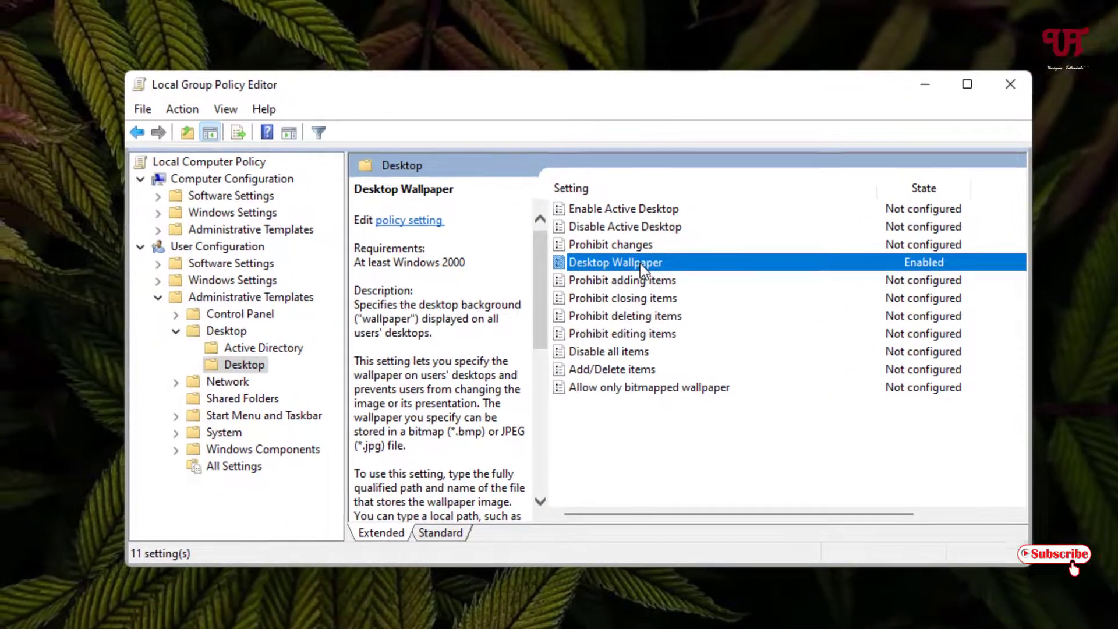
Change the Desktop Wallpaper policy from Enabled to Not Configured, apply it, and close the editor
double_click(635, 263)
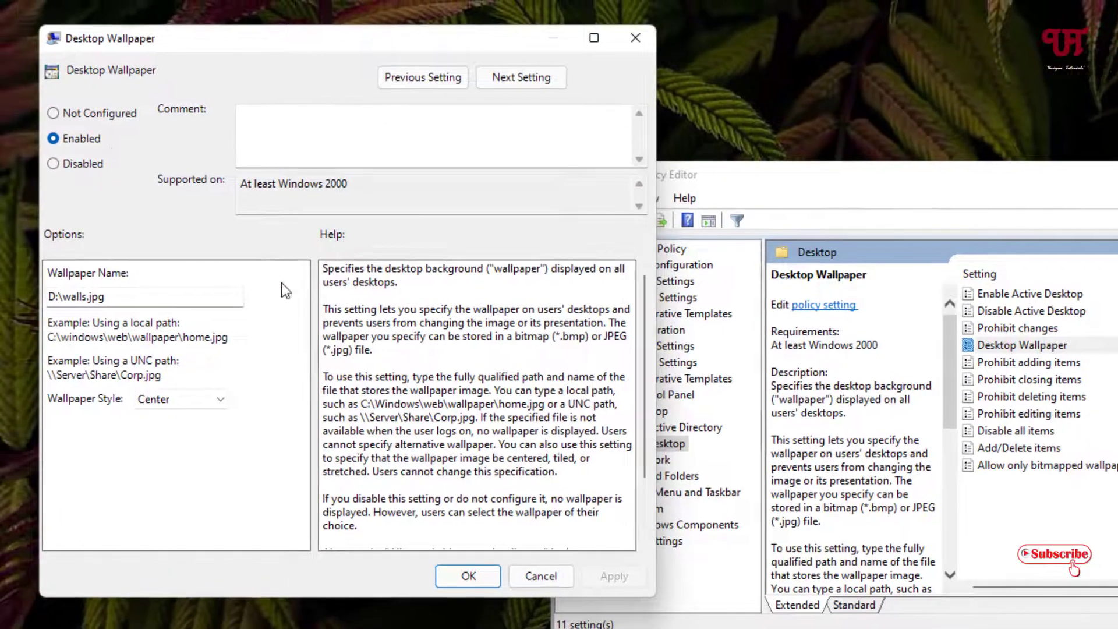
left_click(68, 113)
left_click(612, 576)
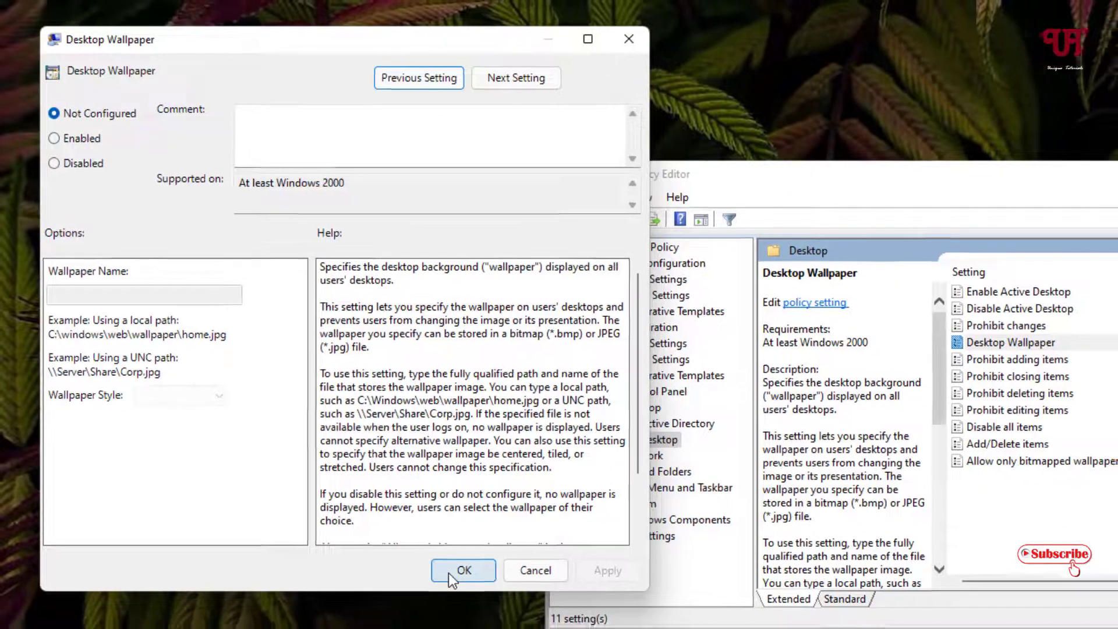
left_click(468, 576)
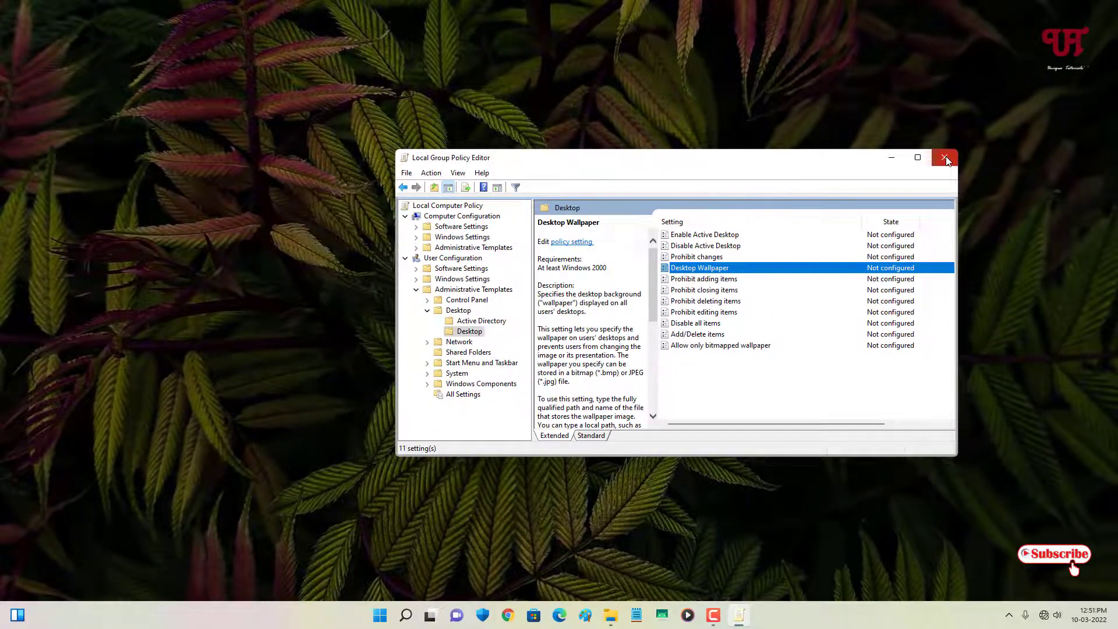
left_click(944, 158)
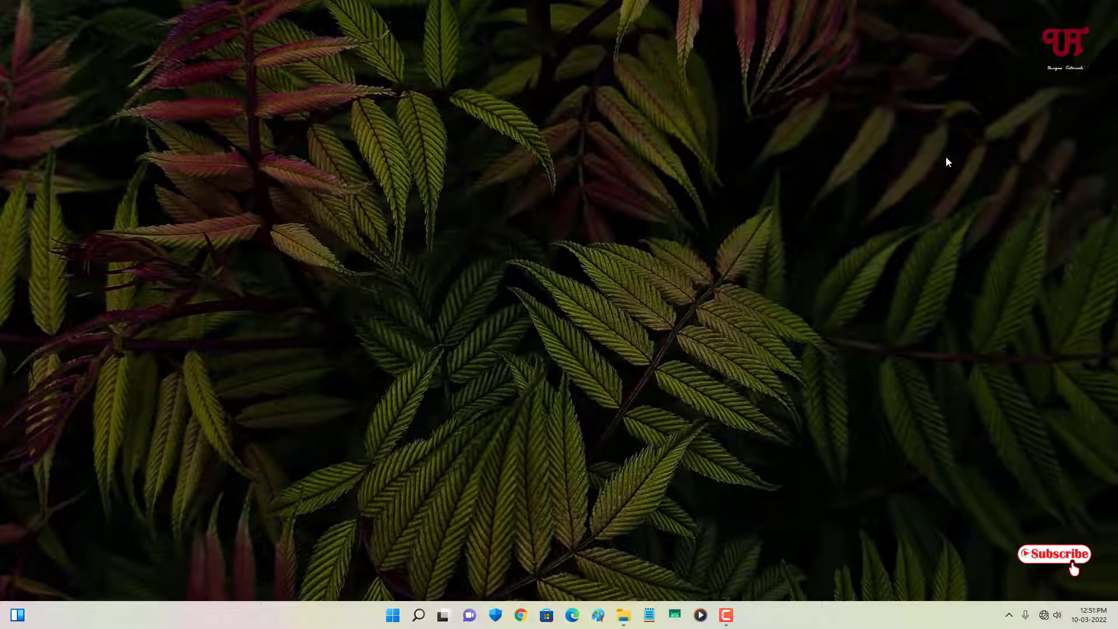
Restart the Windows Explorer process in Task Manager, then close Task Manager
key("ctrl+shift+Escape")
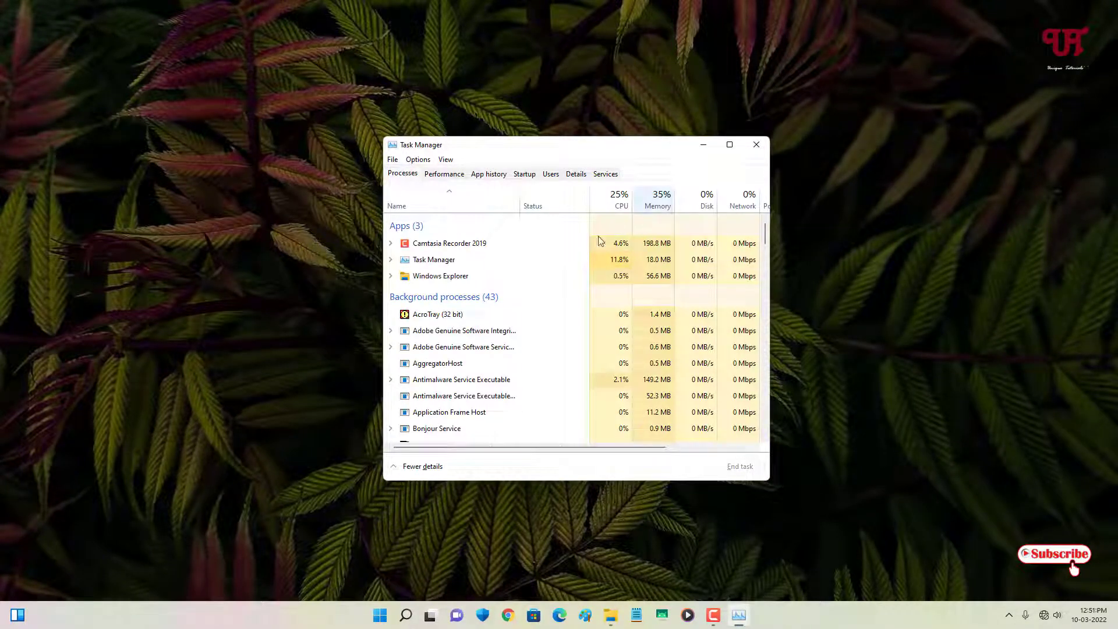
left_click(441, 277)
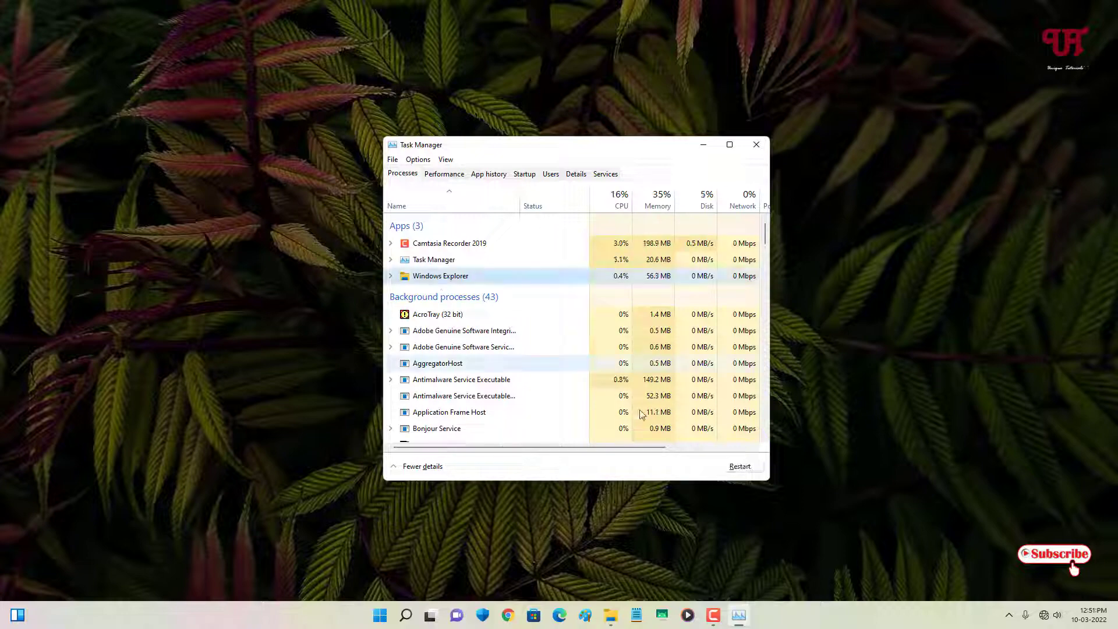
left_click(739, 466)
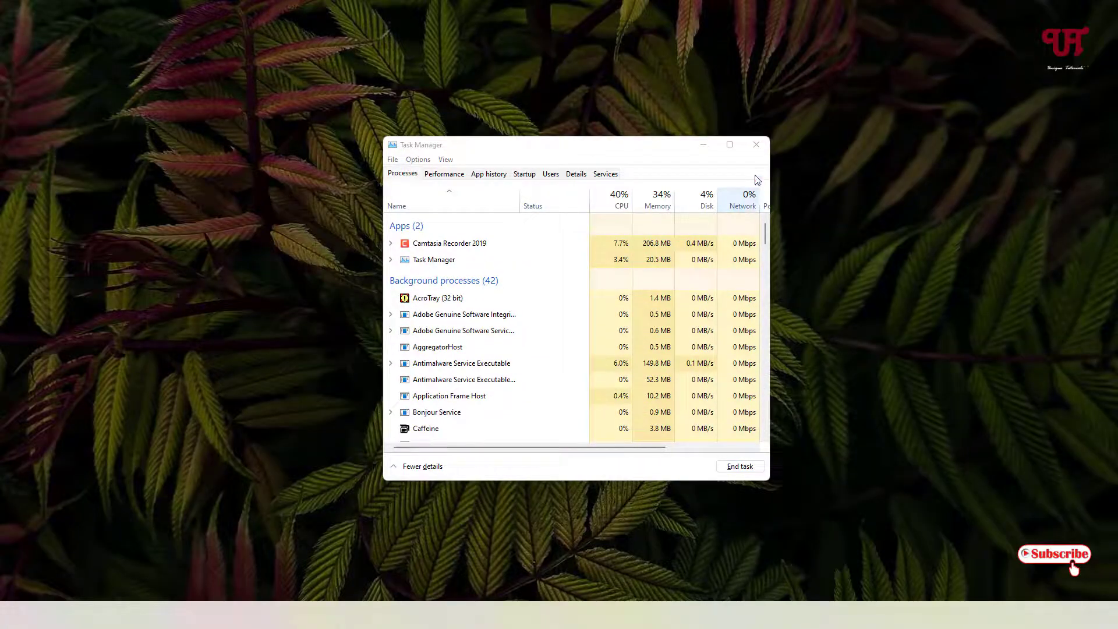
left_click(756, 145)
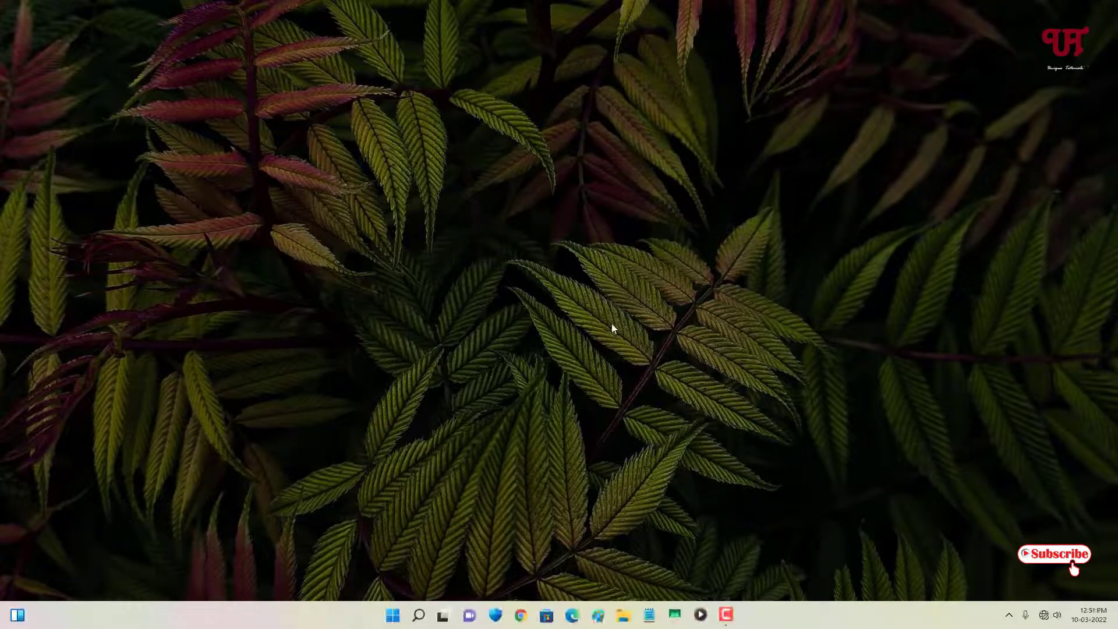
Browse to the Files (D:) drive and briefly preview walls.jpg
left_click(624, 616)
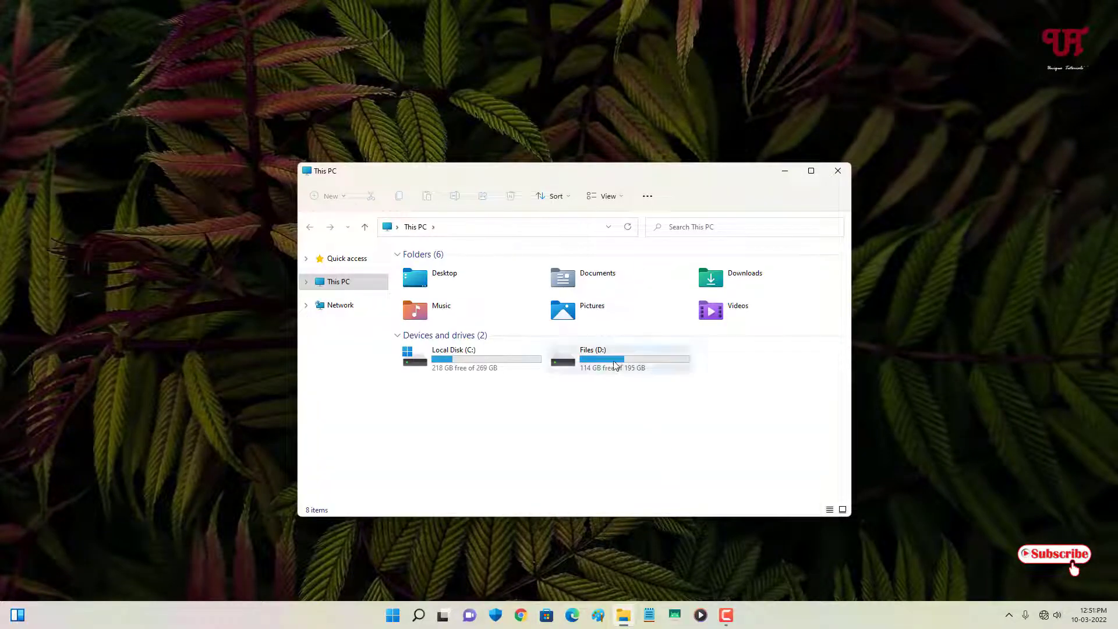
double_click(613, 365)
left_click(466, 312)
double_click(466, 312)
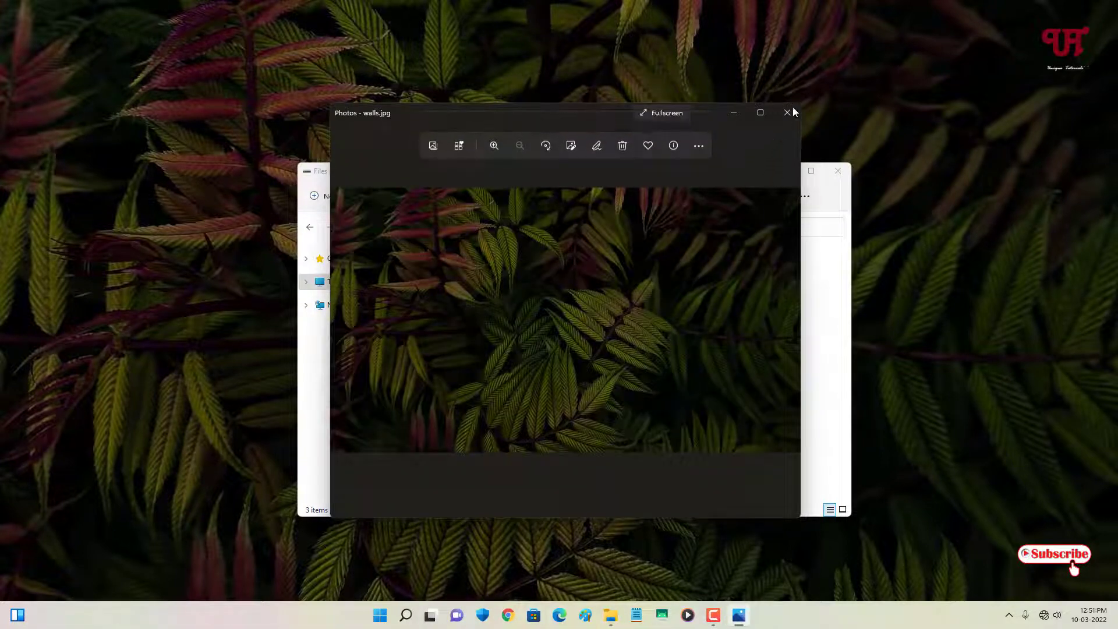
left_click(786, 115)
Set D:\Wallpaper\image.jpg as the desktop background, then close Photos and minimize Explorer
double_click(414, 293)
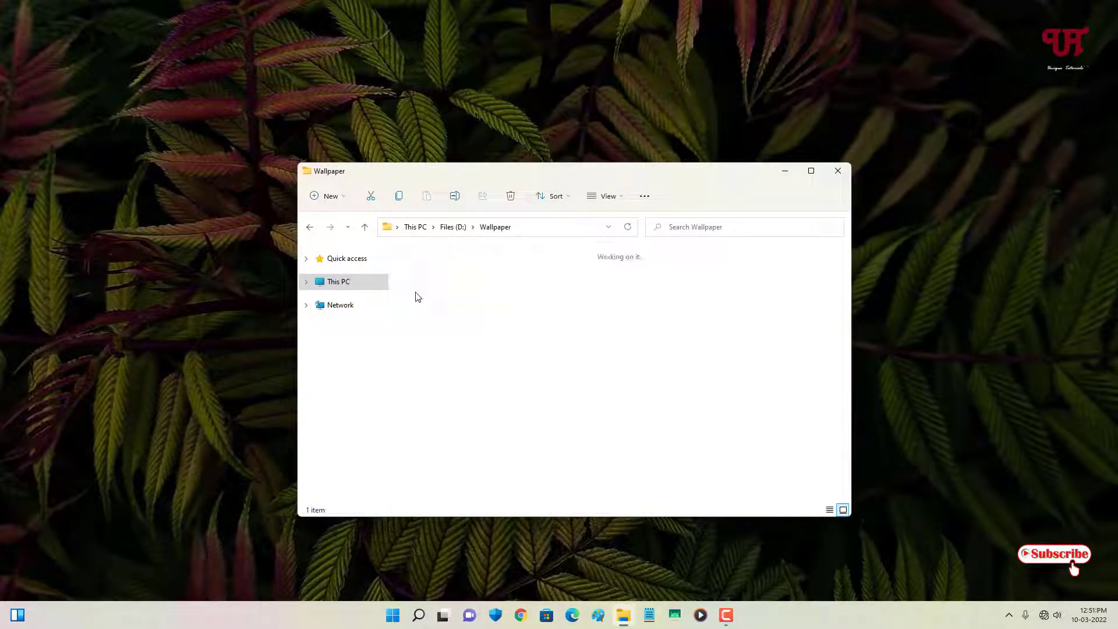
double_click(416, 294)
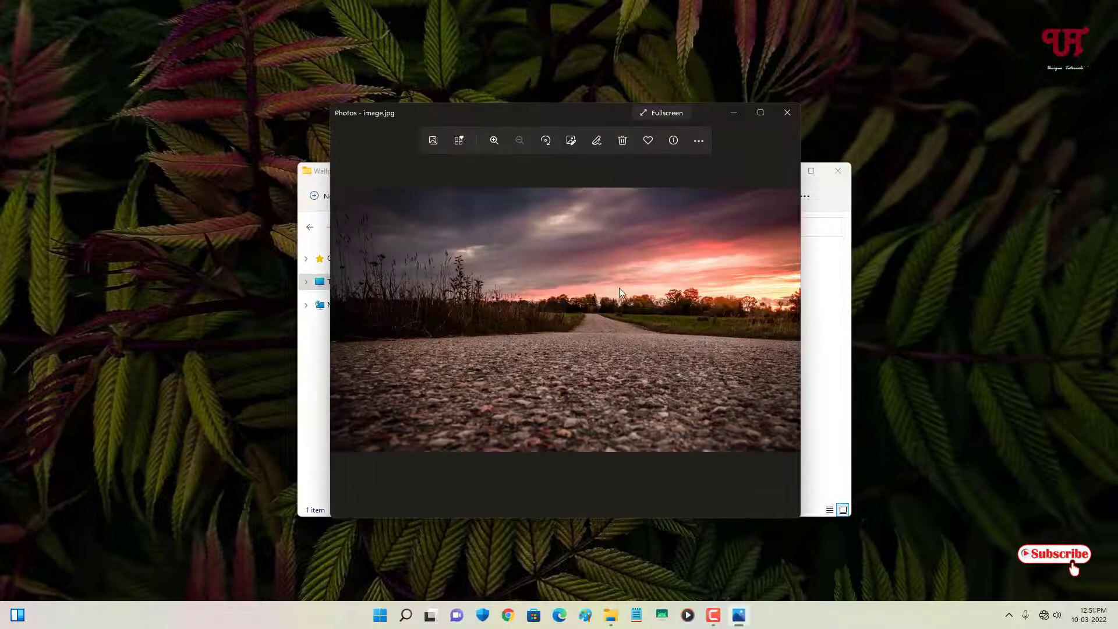
right_click(585, 281)
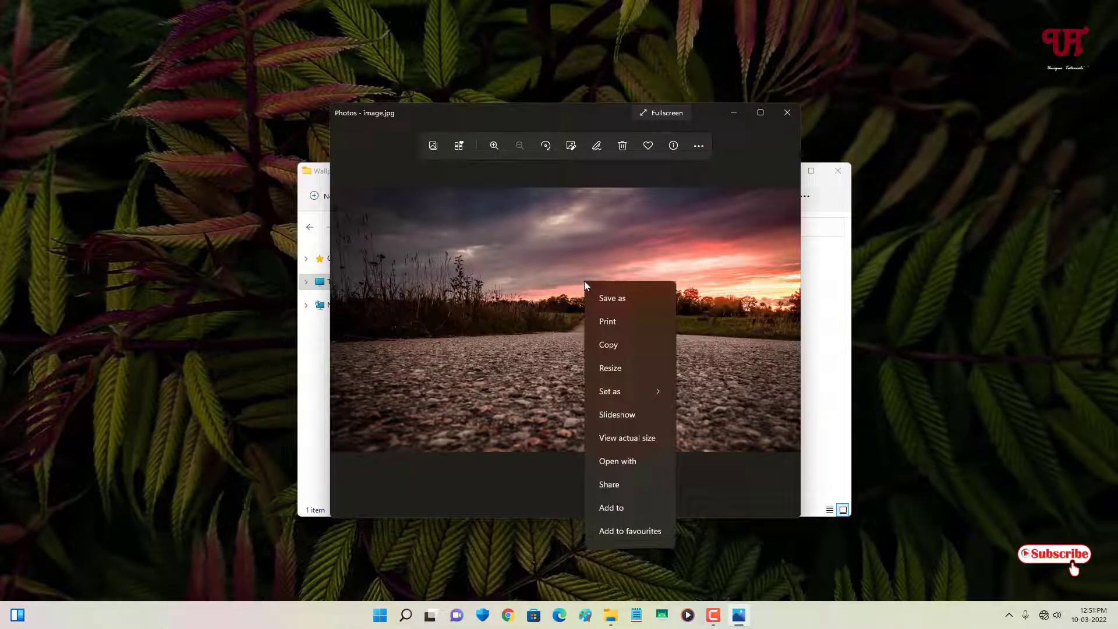
mouse_move(627, 392)
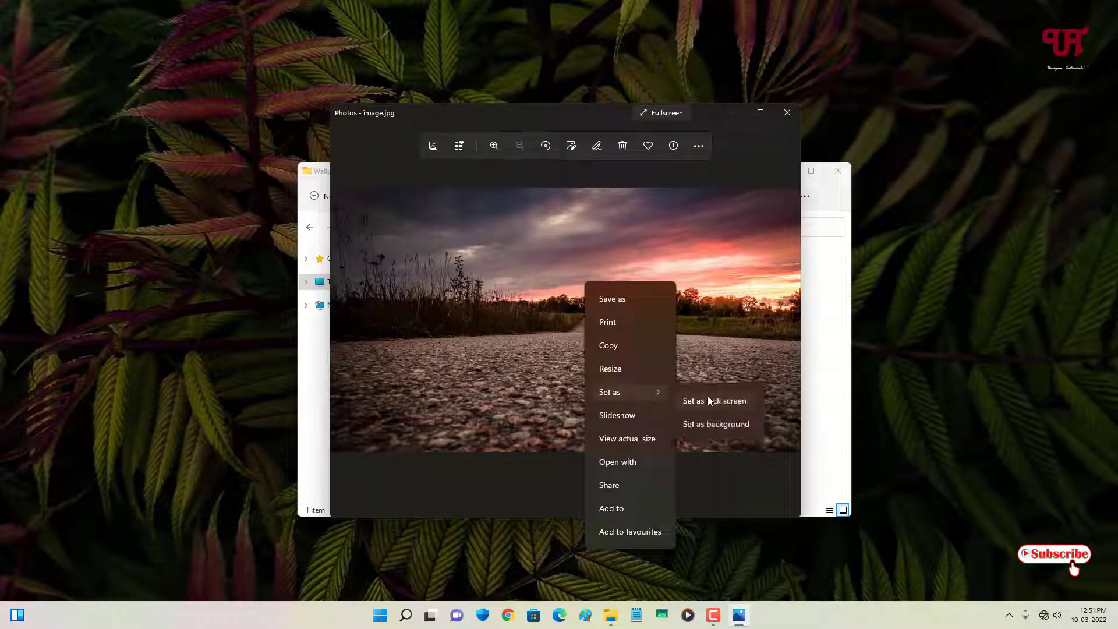
left_click(708, 426)
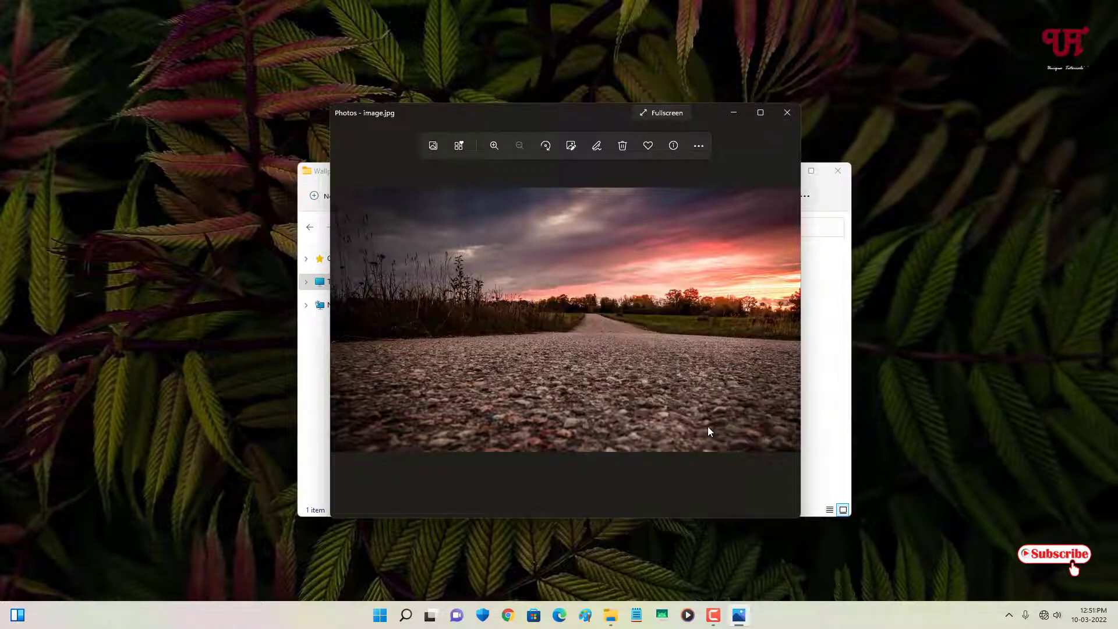
left_click(788, 114)
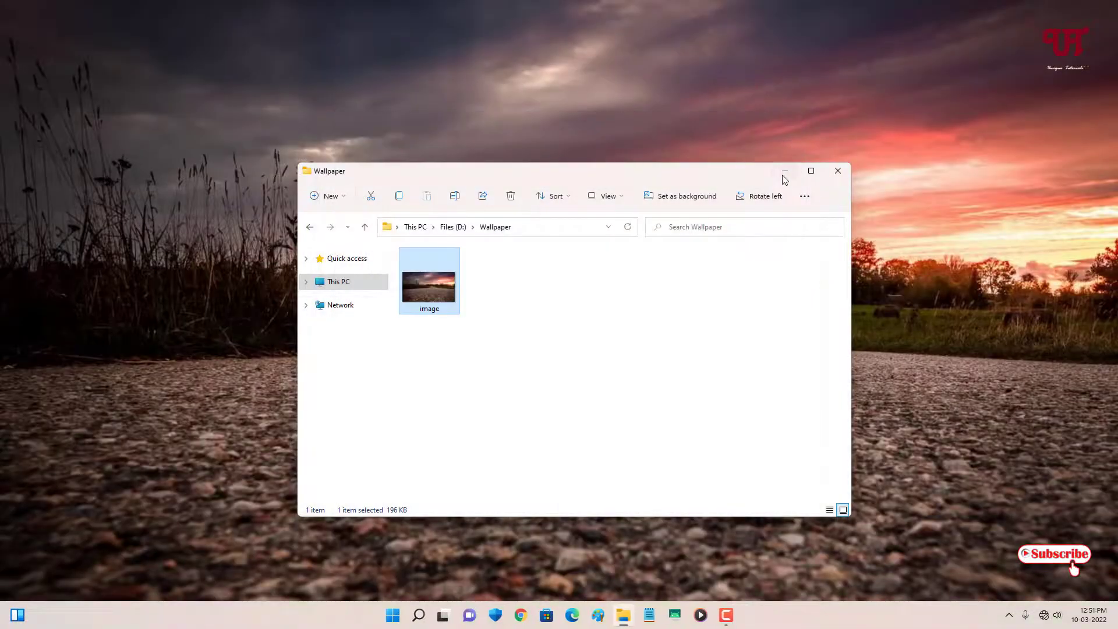
left_click(783, 172)
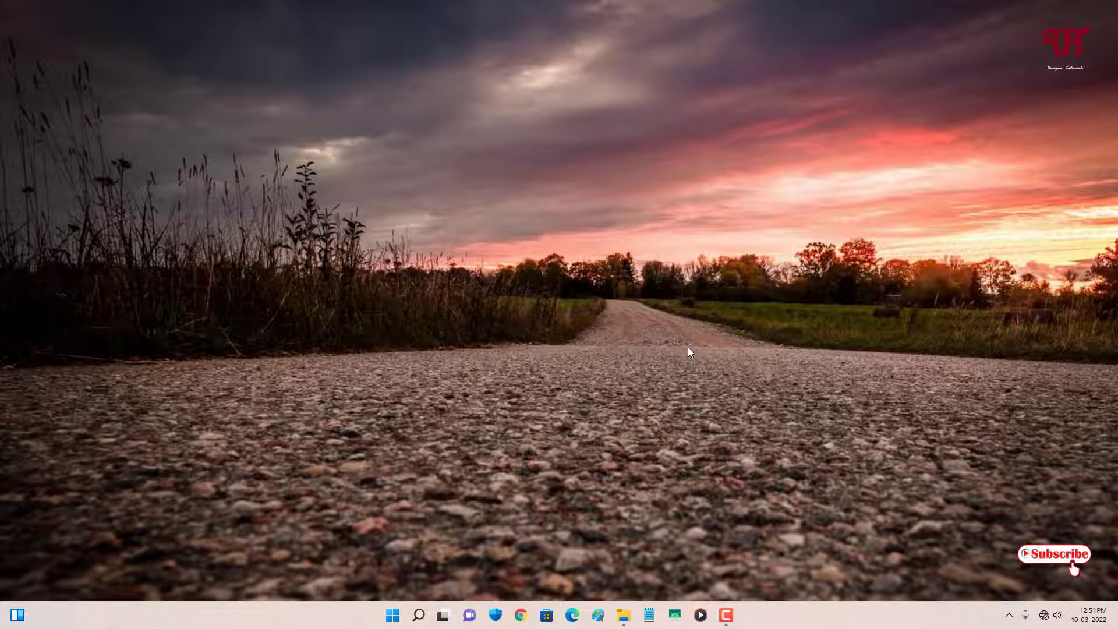